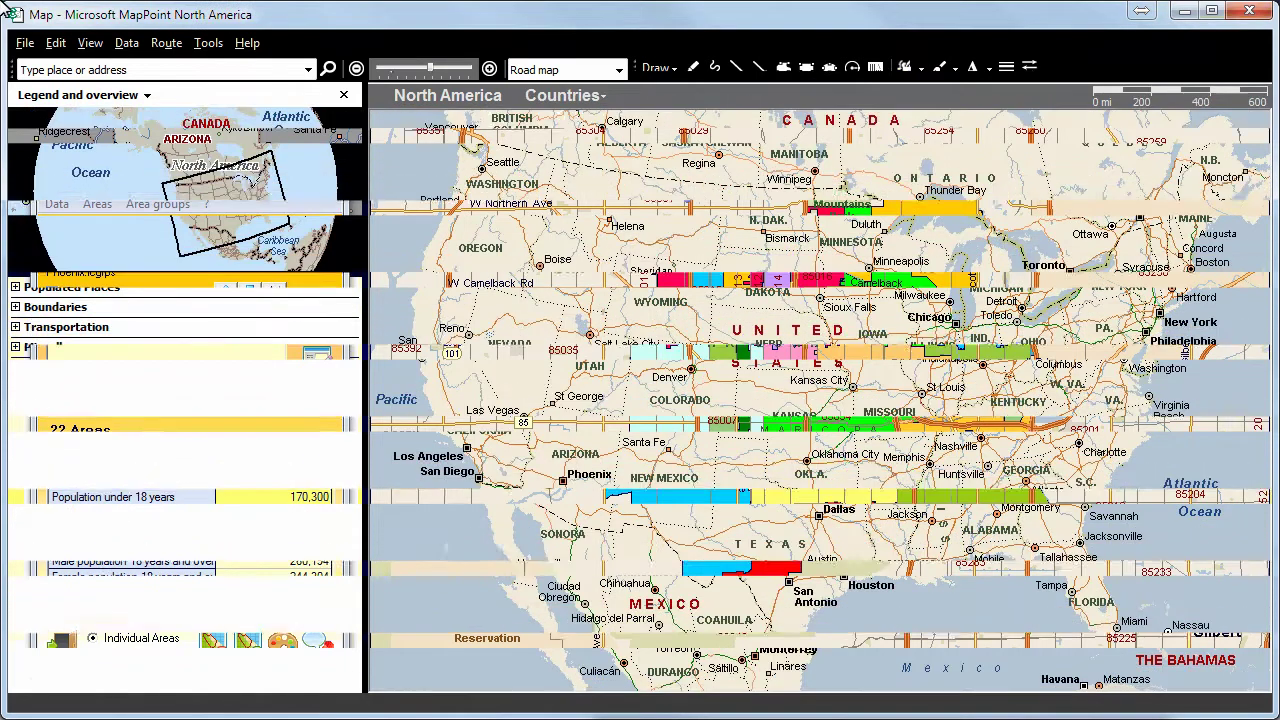
Find Phoenix, Arizona, United States and zoom in on downtown Phoenix
click(20, 70)
text(Pho)
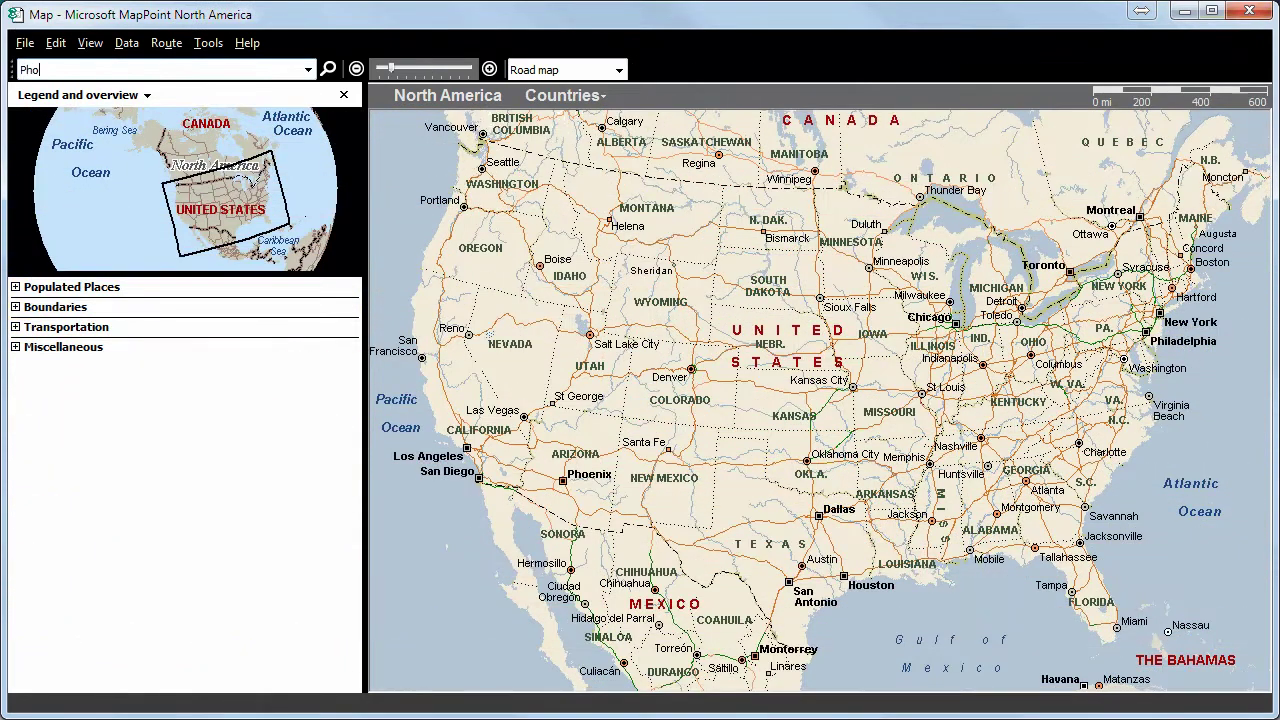
text(enix)
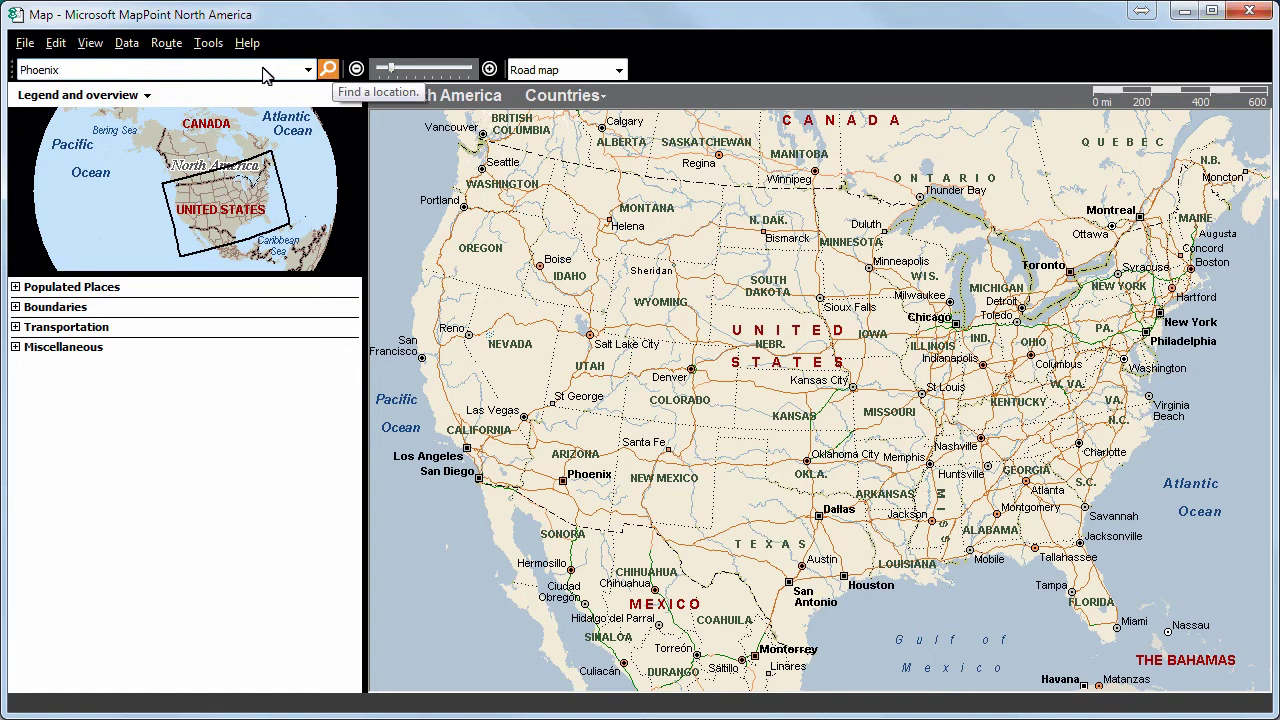
click(330, 71)
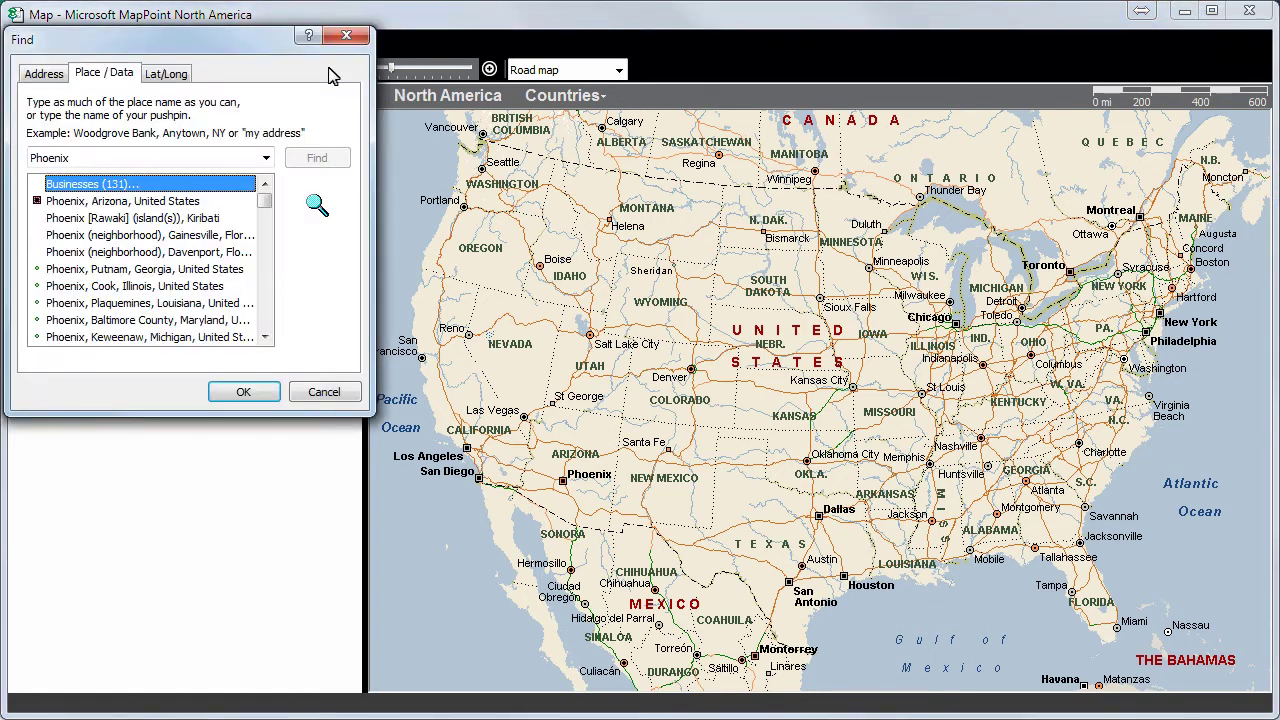
click(145, 201)
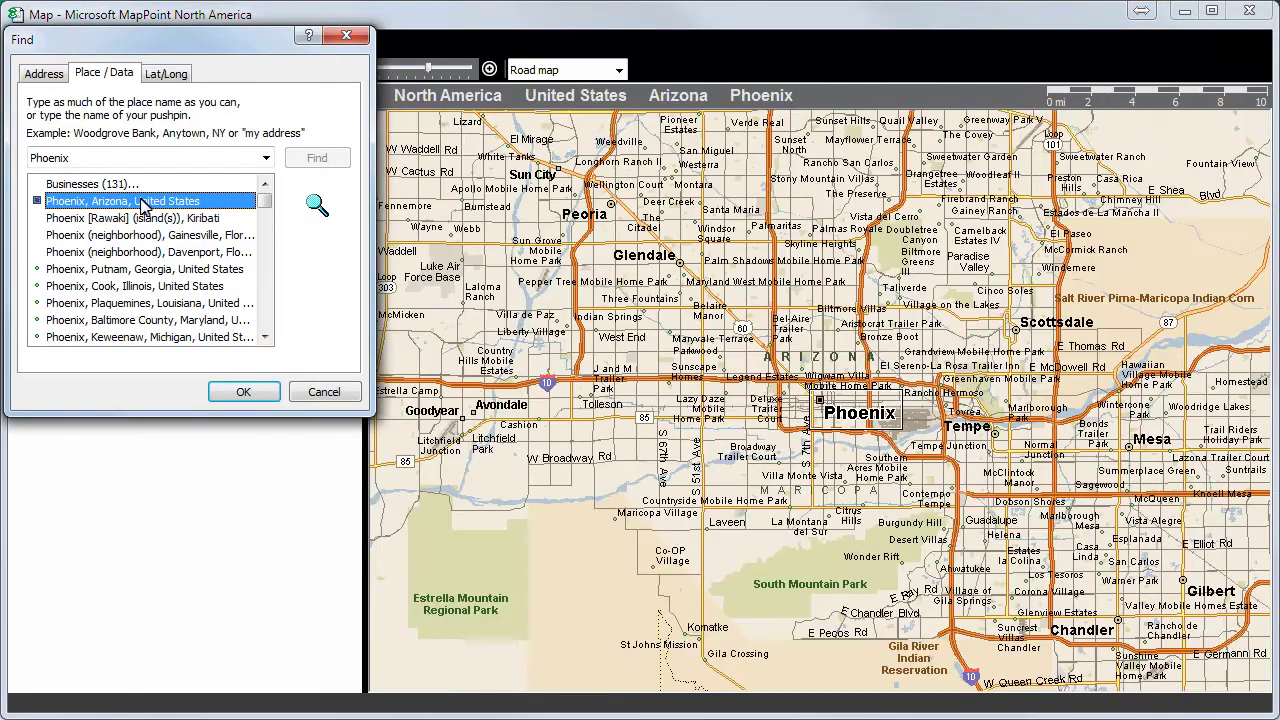
click(243, 392)
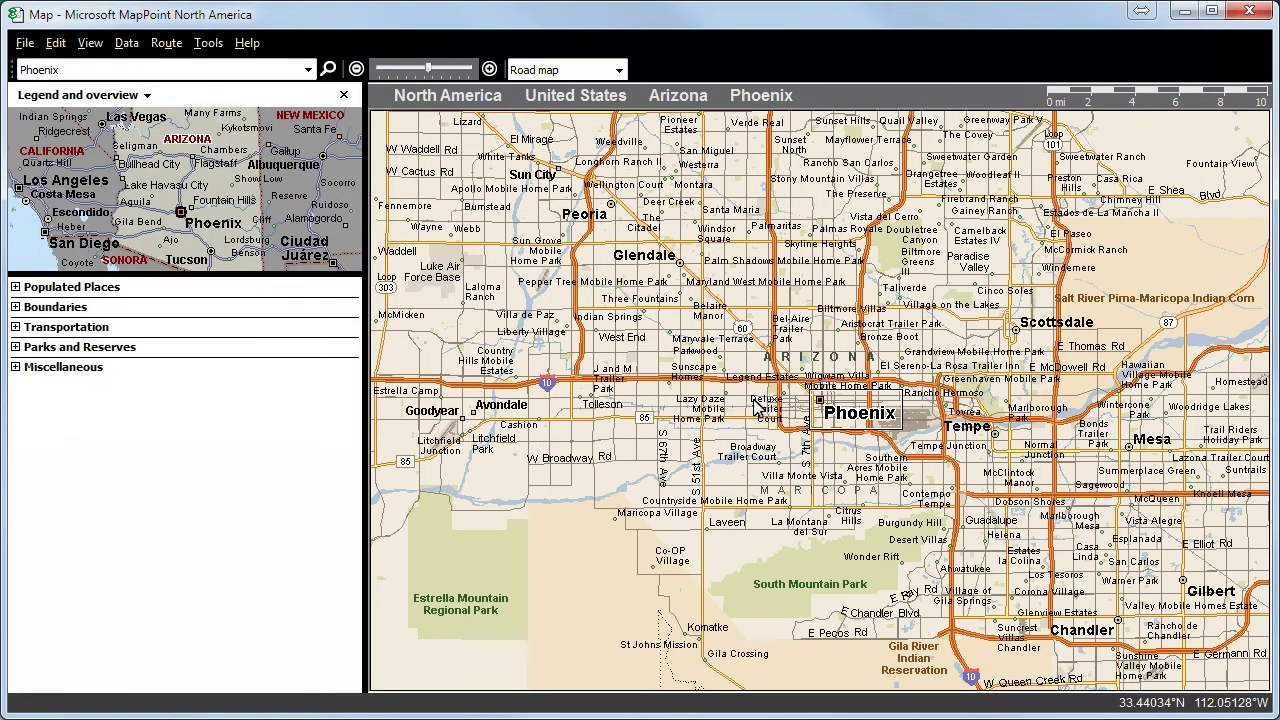
scroll(855, 420, up, 2)
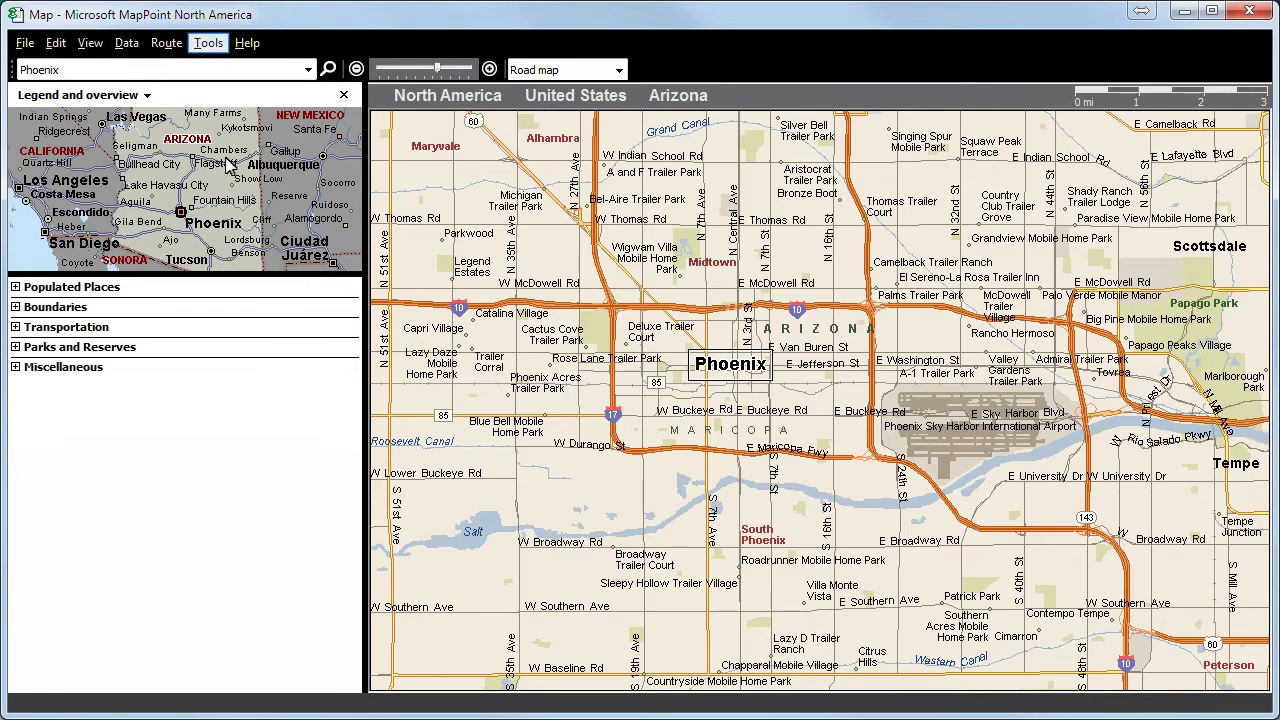
click(208, 45)
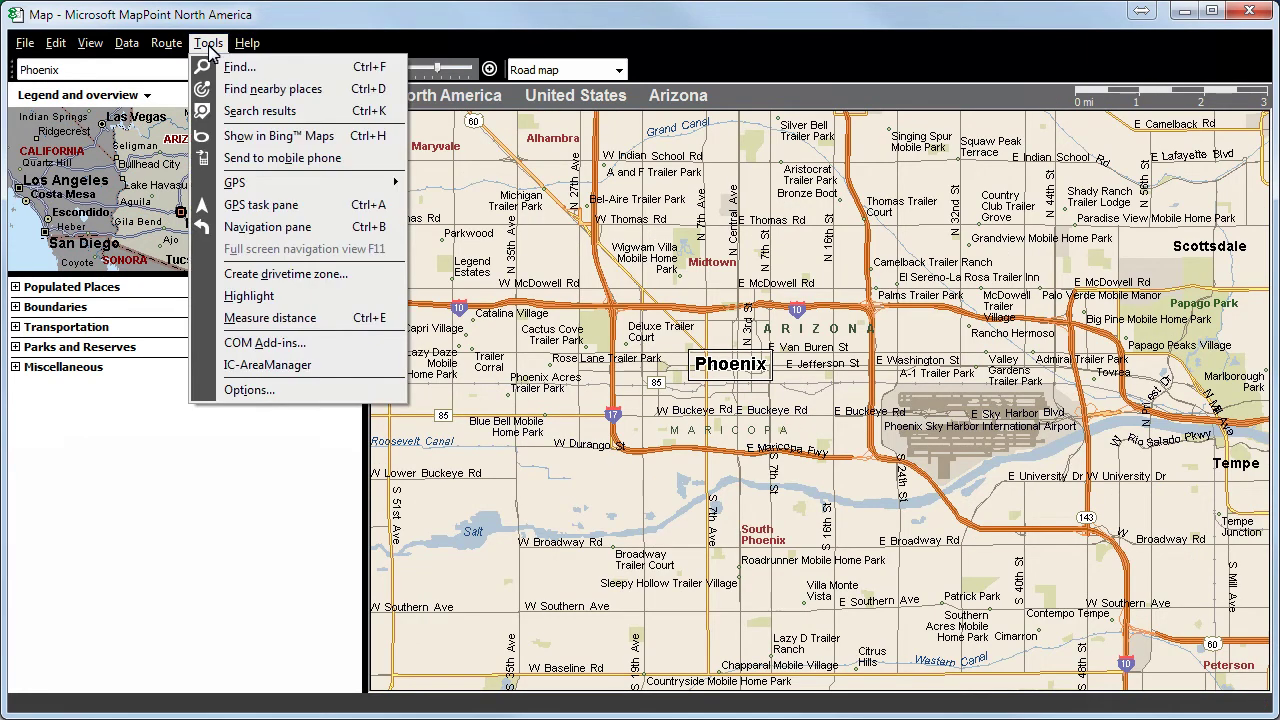
Launch the IC-AreaManager add-in and open its Data > Options settings
click(268, 366)
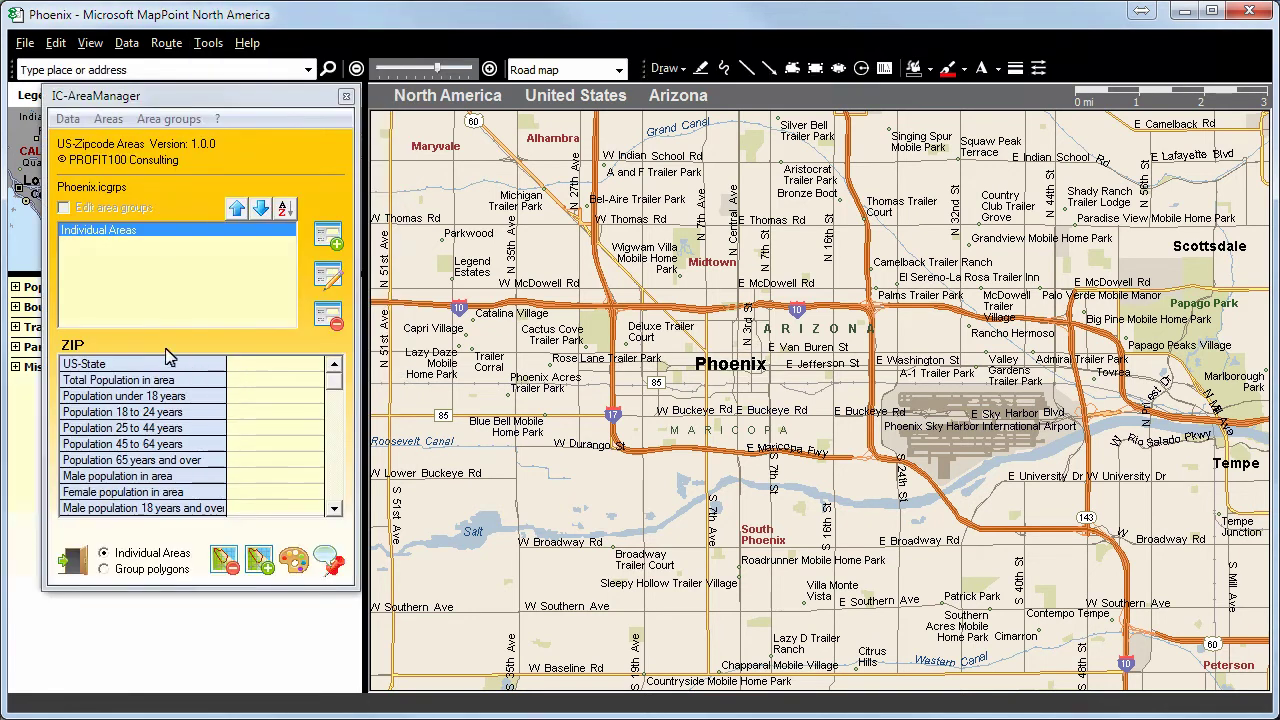
click(68, 119)
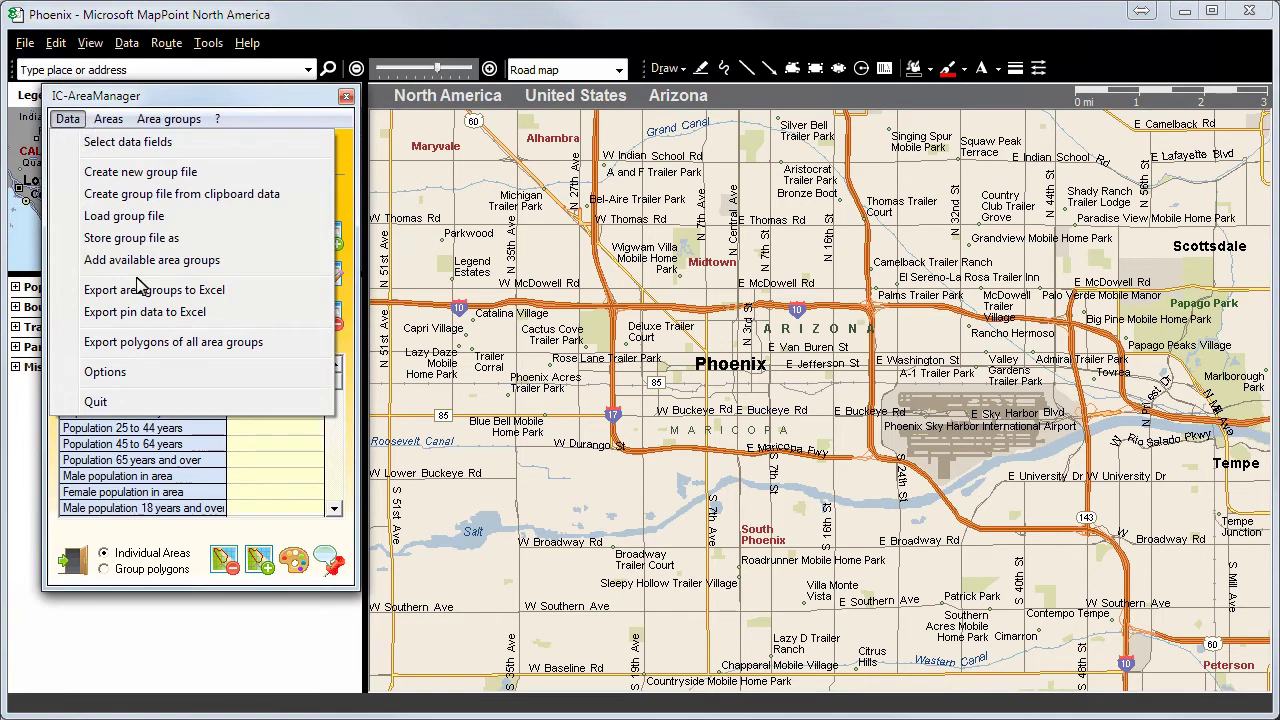
click(143, 376)
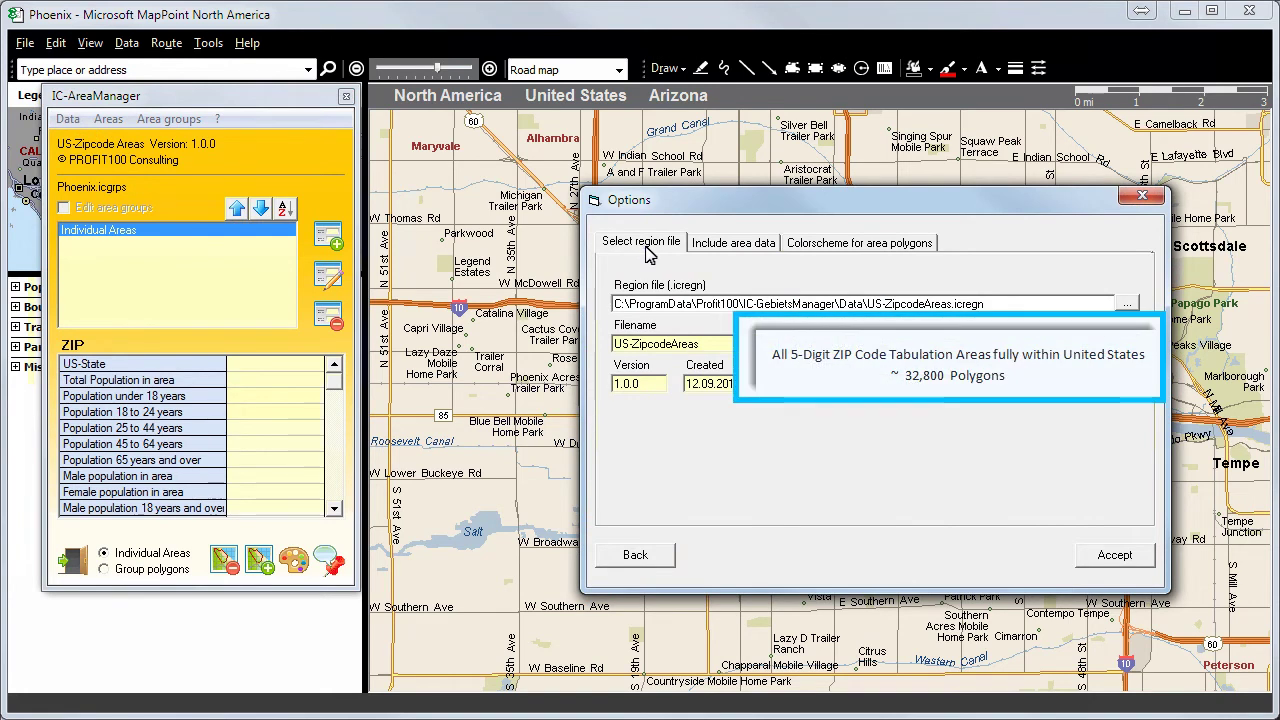
Review the ZIP region file, census data and polygon colour scheme settings
click(645, 253)
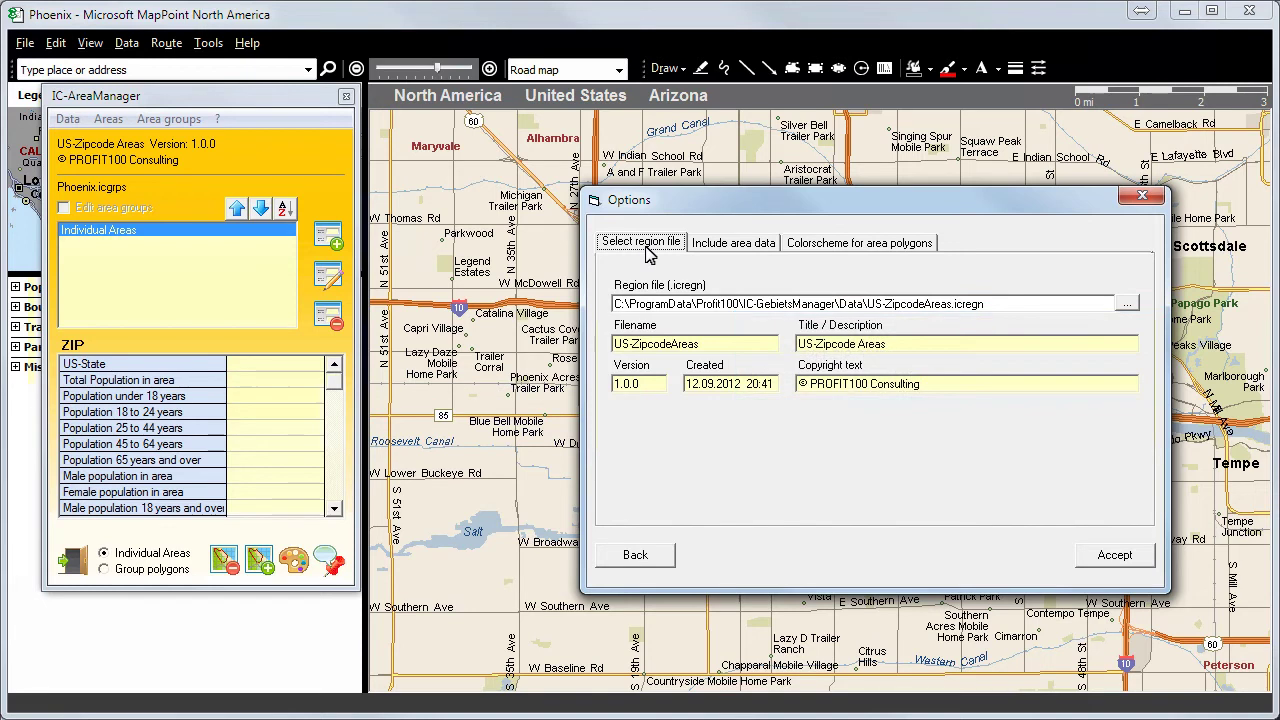
click(731, 245)
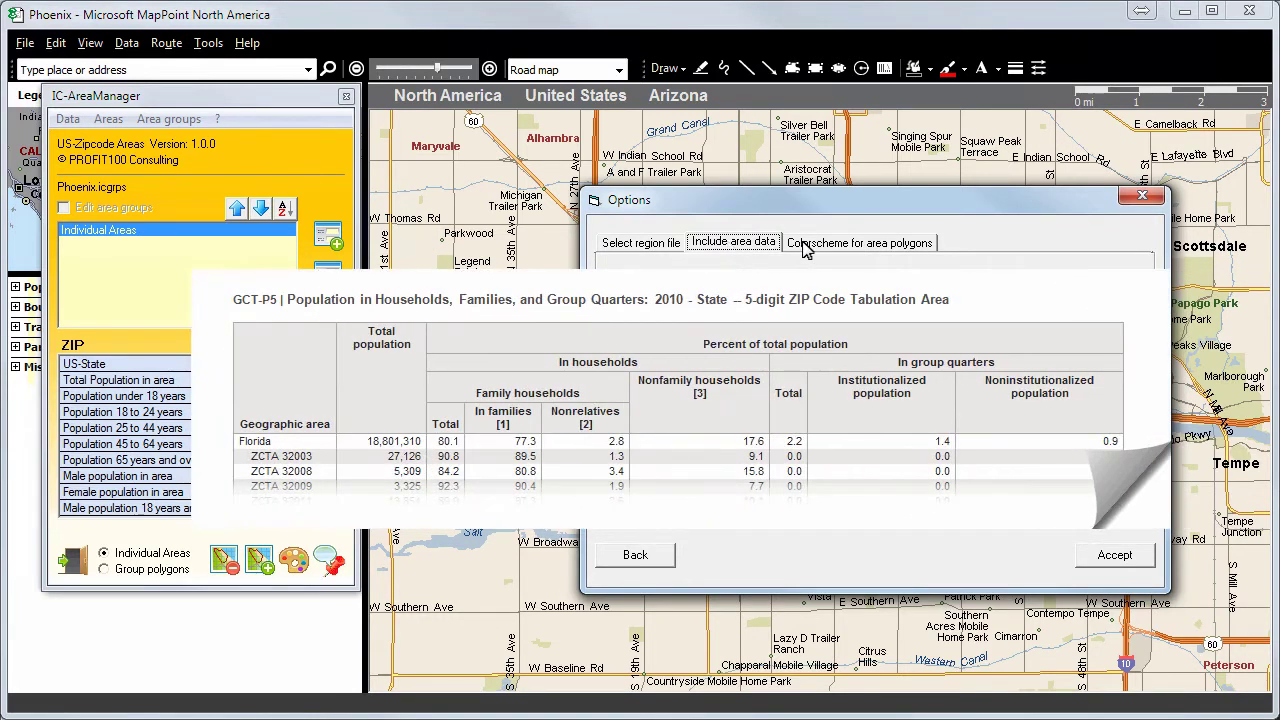
click(858, 244)
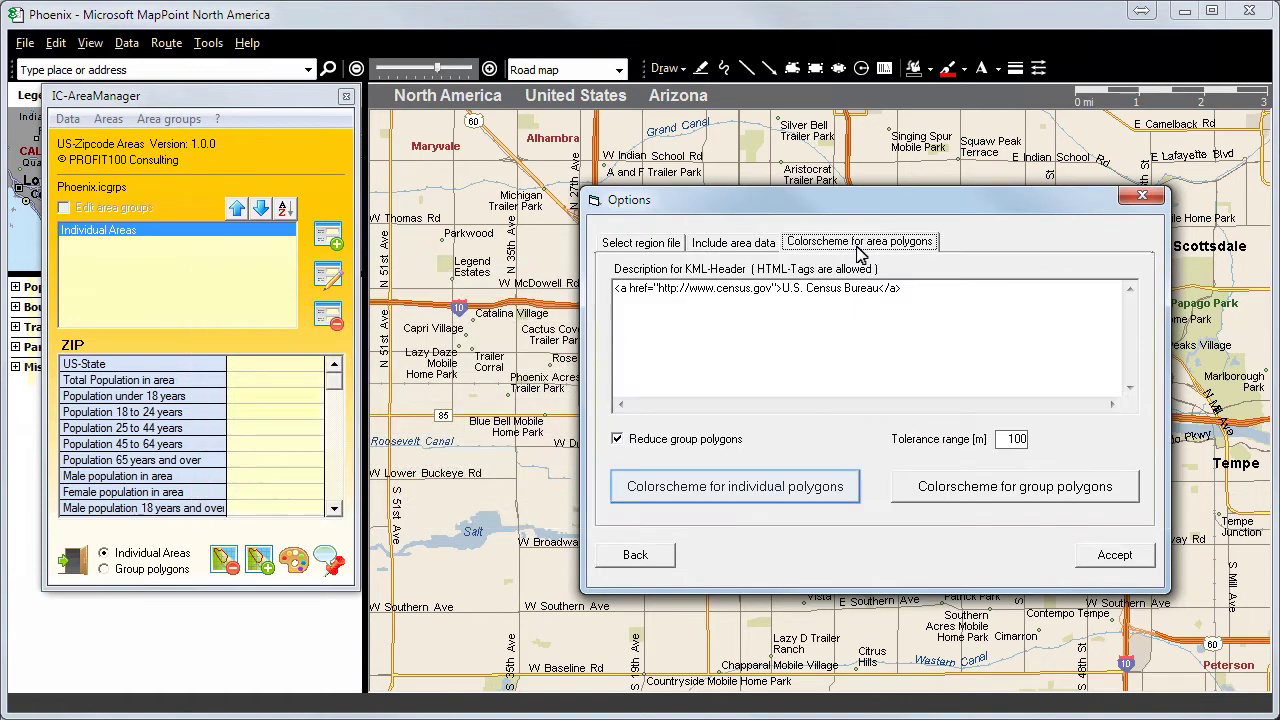
Inspect the individual and group polygon colour schemes, then close the Options
click(743, 472)
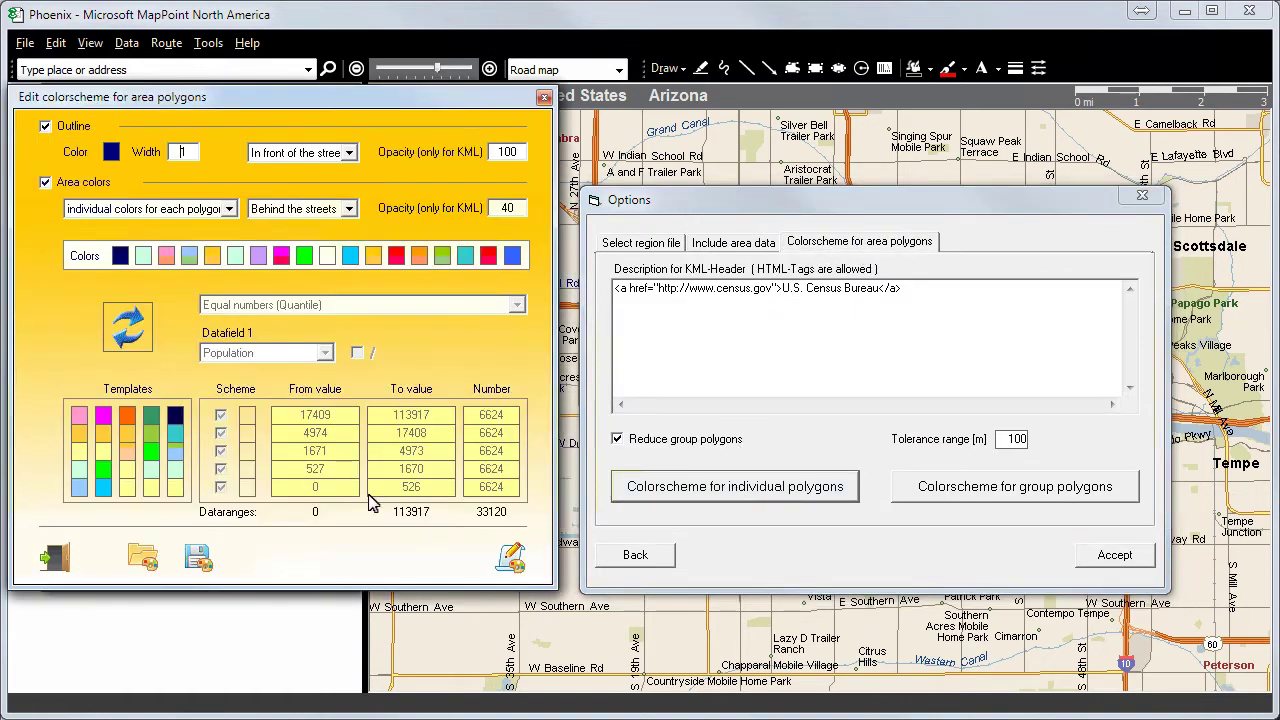
click(62, 553)
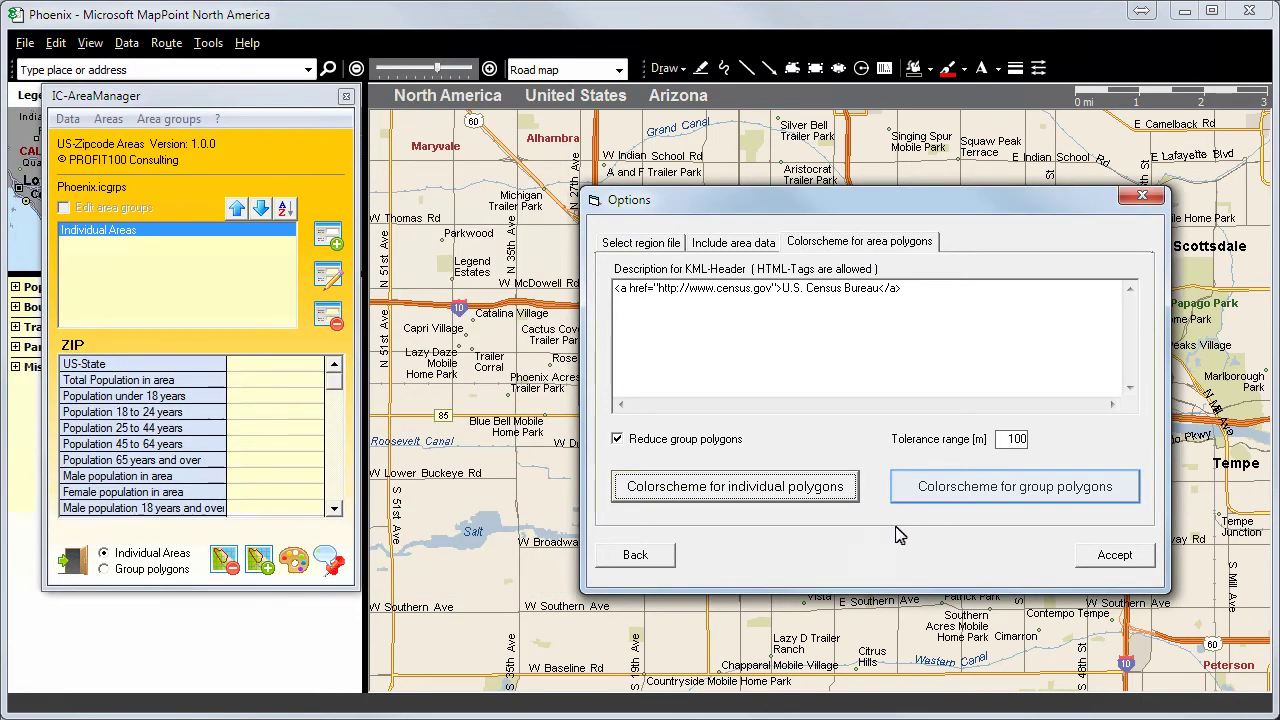
click(1005, 495)
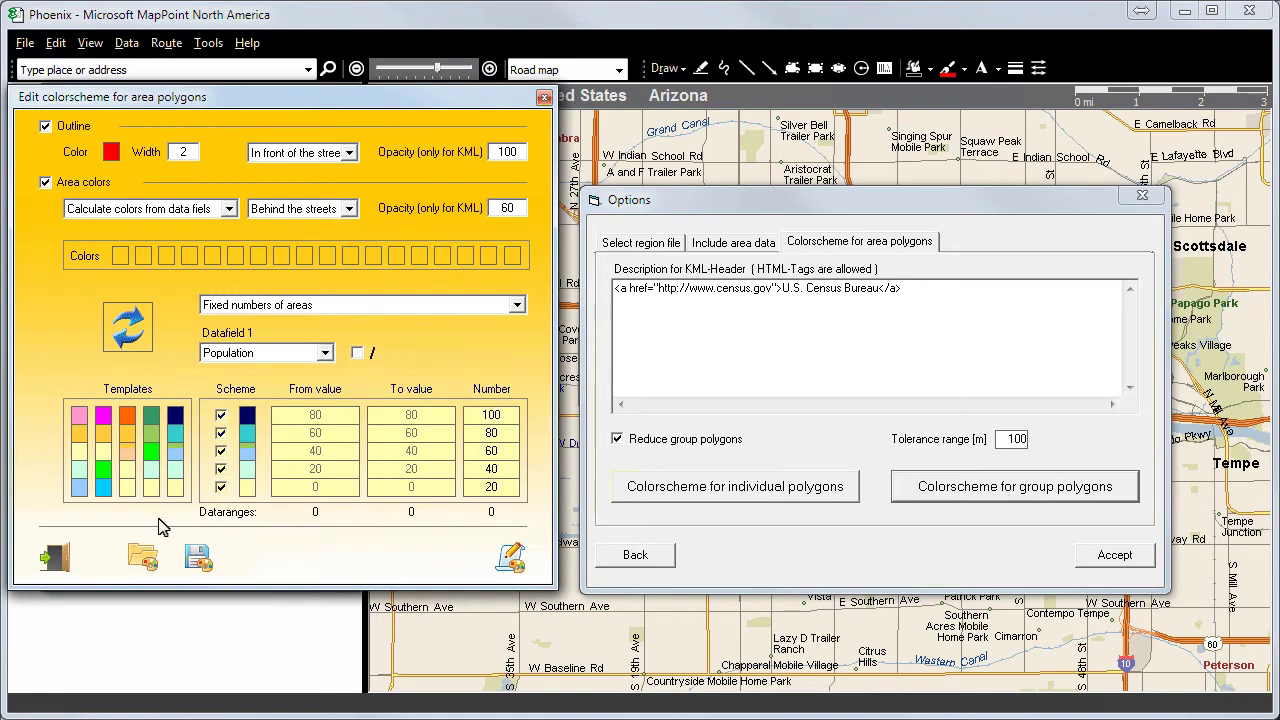
click(56, 557)
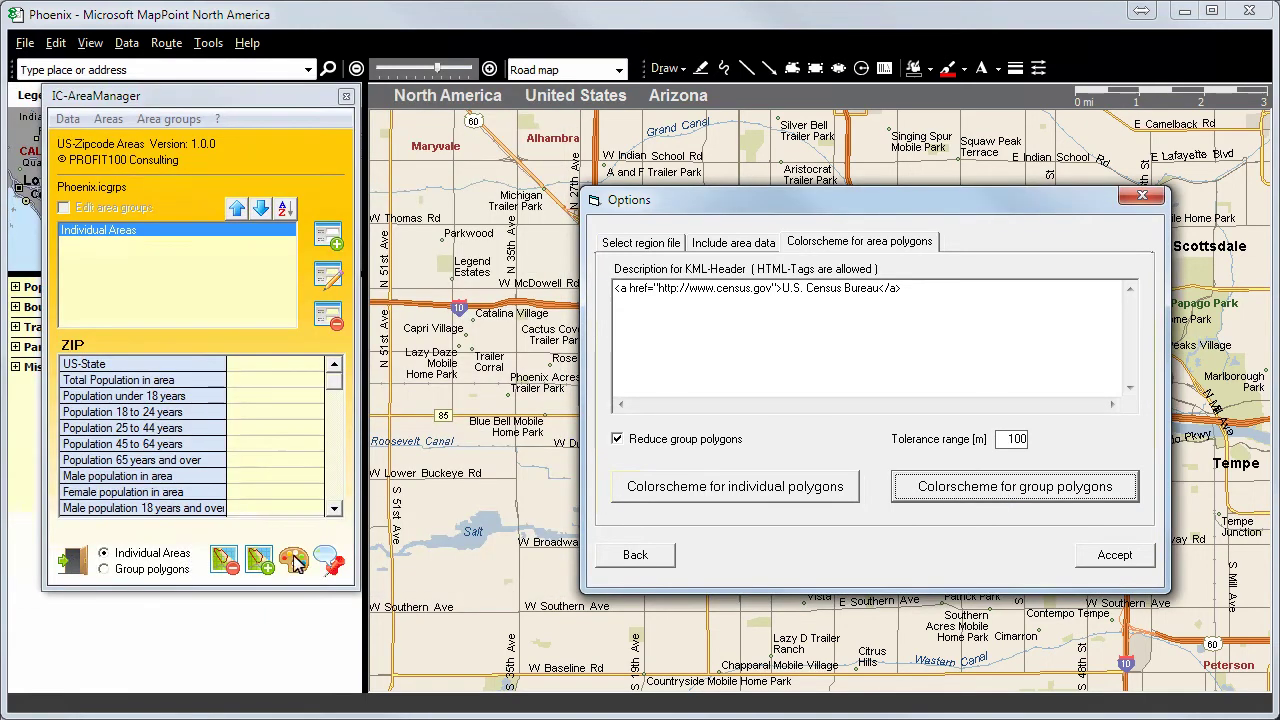
click(633, 556)
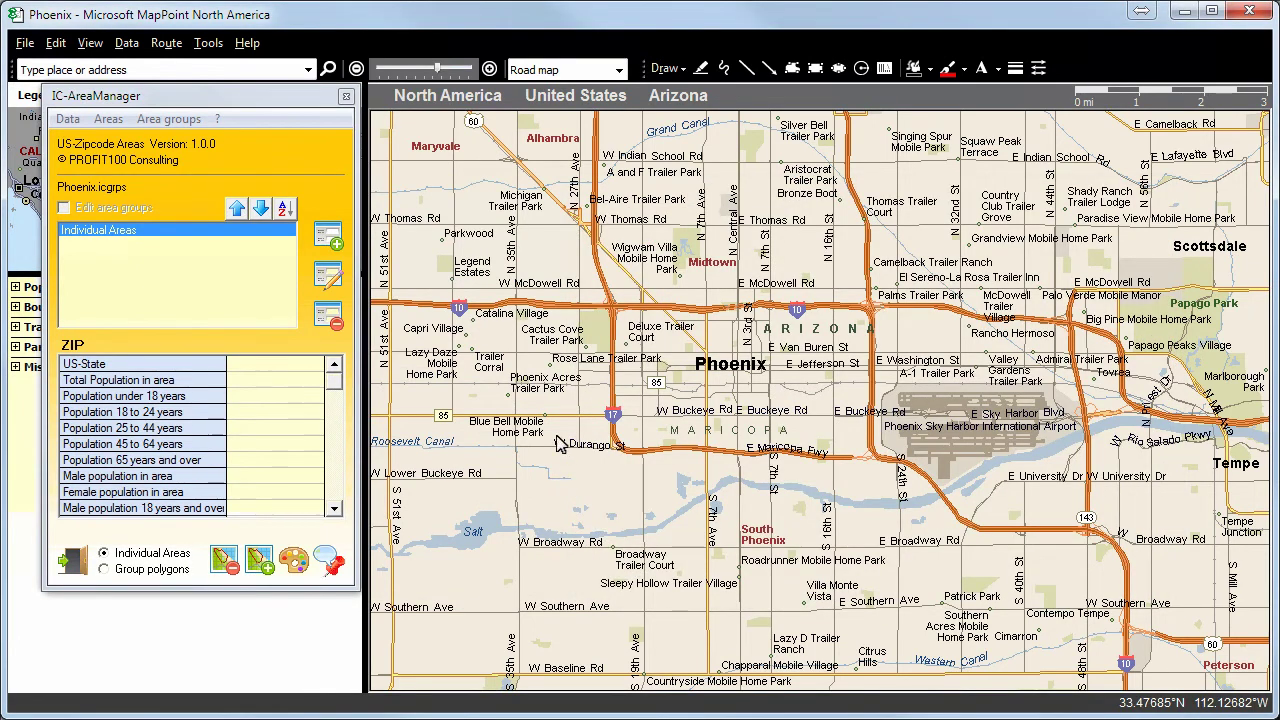
Draw central Phoenix's ZIP areas as coloured polygons and select a block of them
drag(545, 241, 1112, 578)
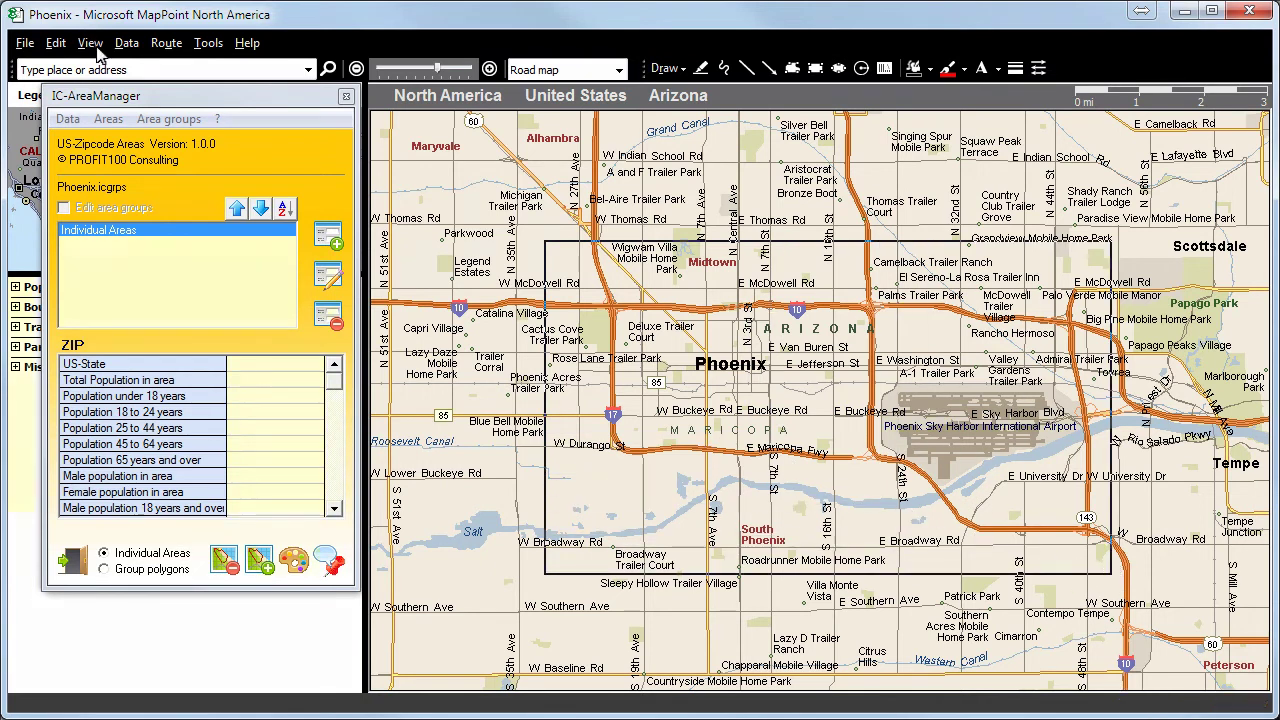
click(109, 119)
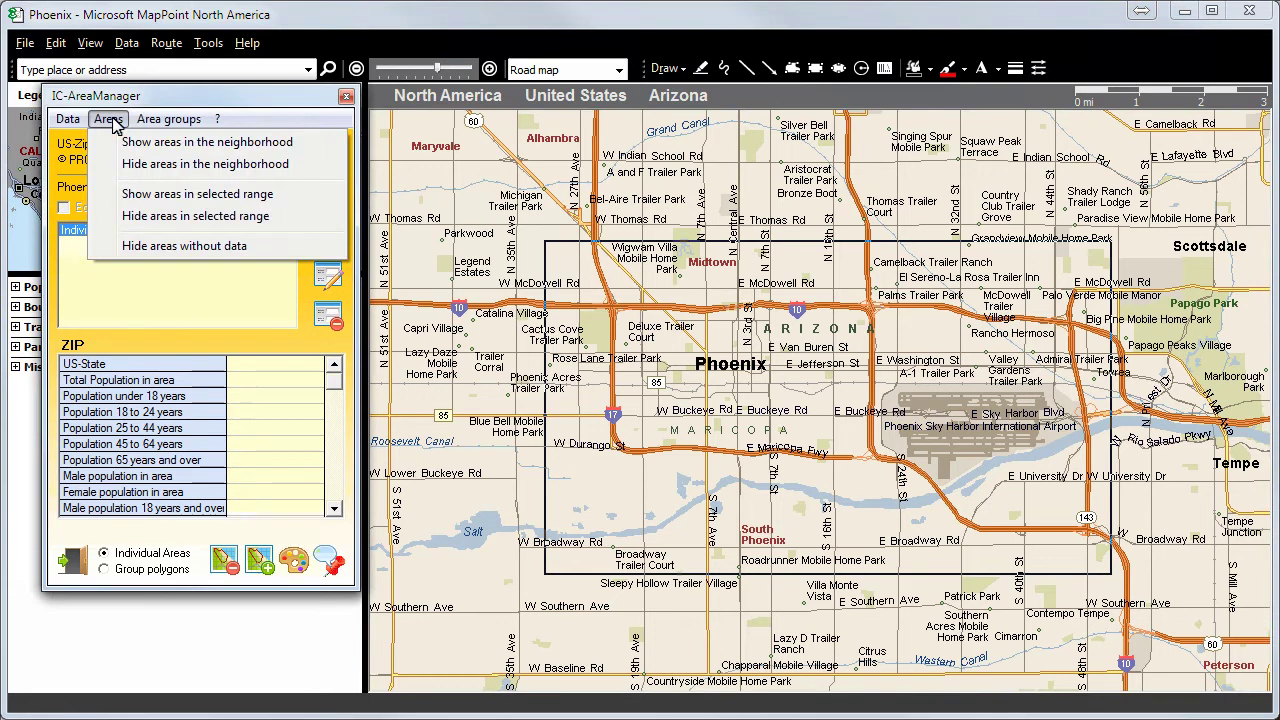
click(174, 193)
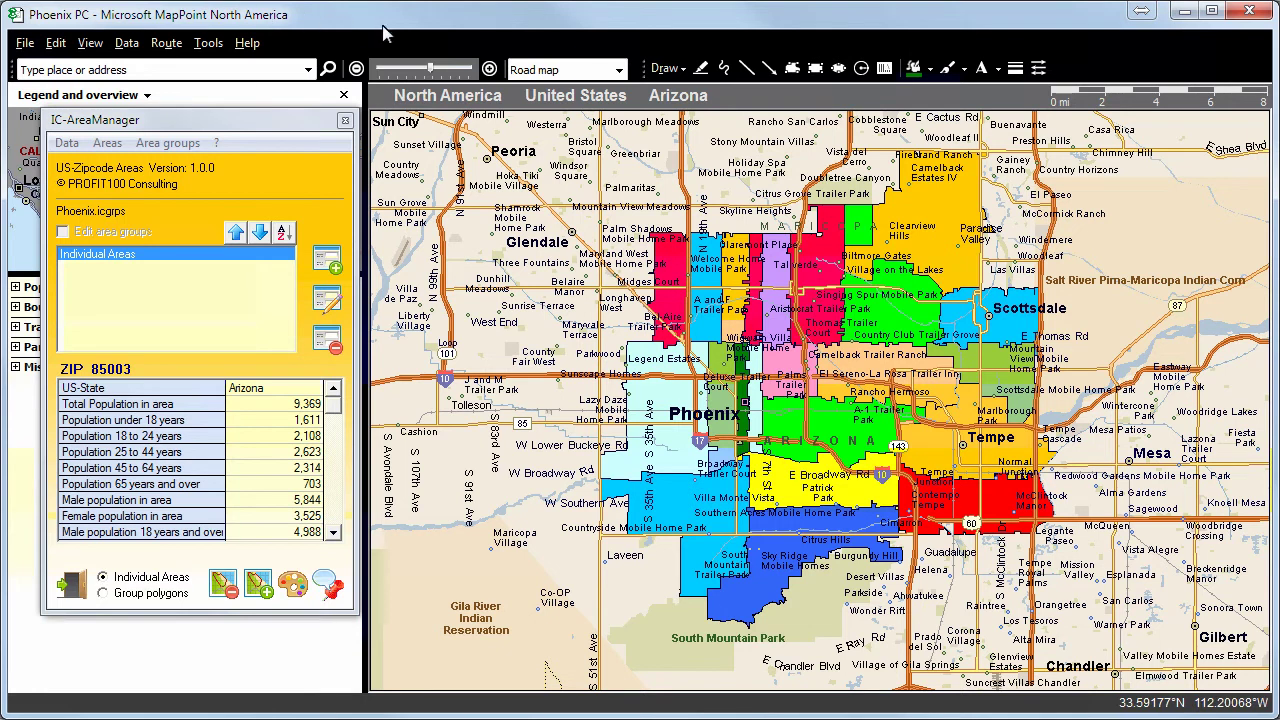
drag(551, 133, 1116, 632)
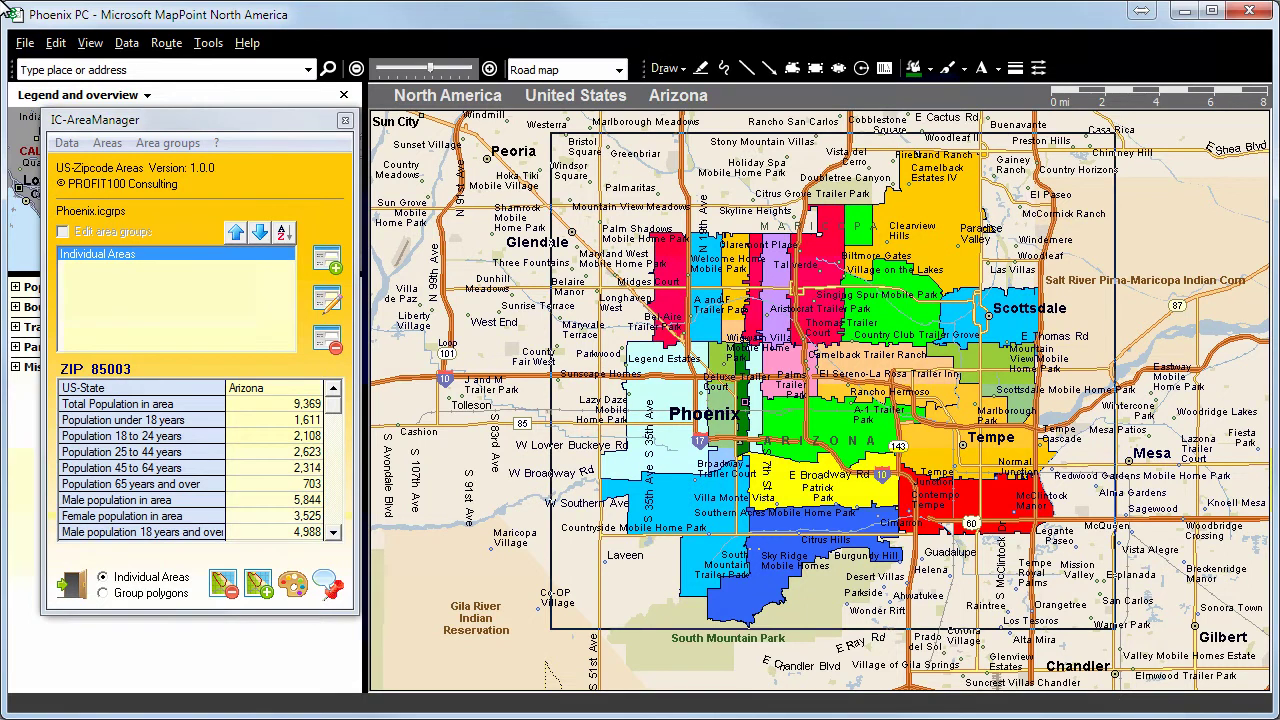
Combine the 22 selected areas into a group named 'Phoenix' and close the combine window
click(326, 261)
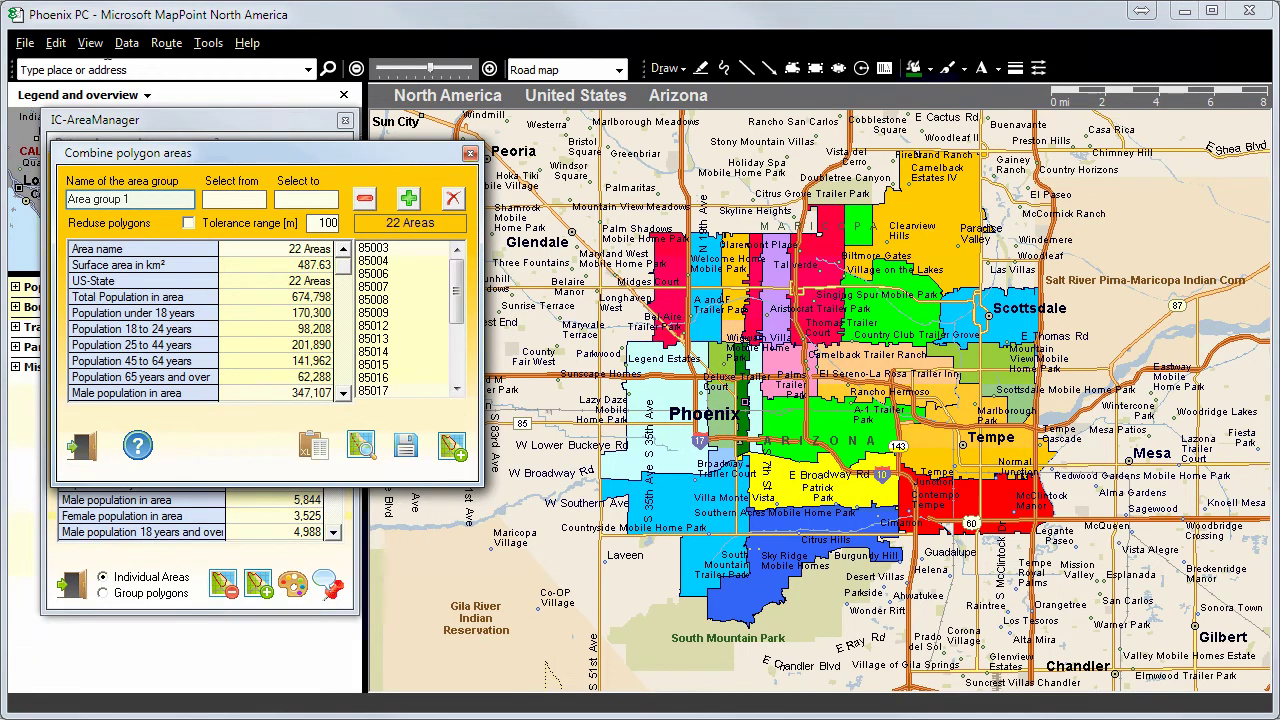
click(138, 198)
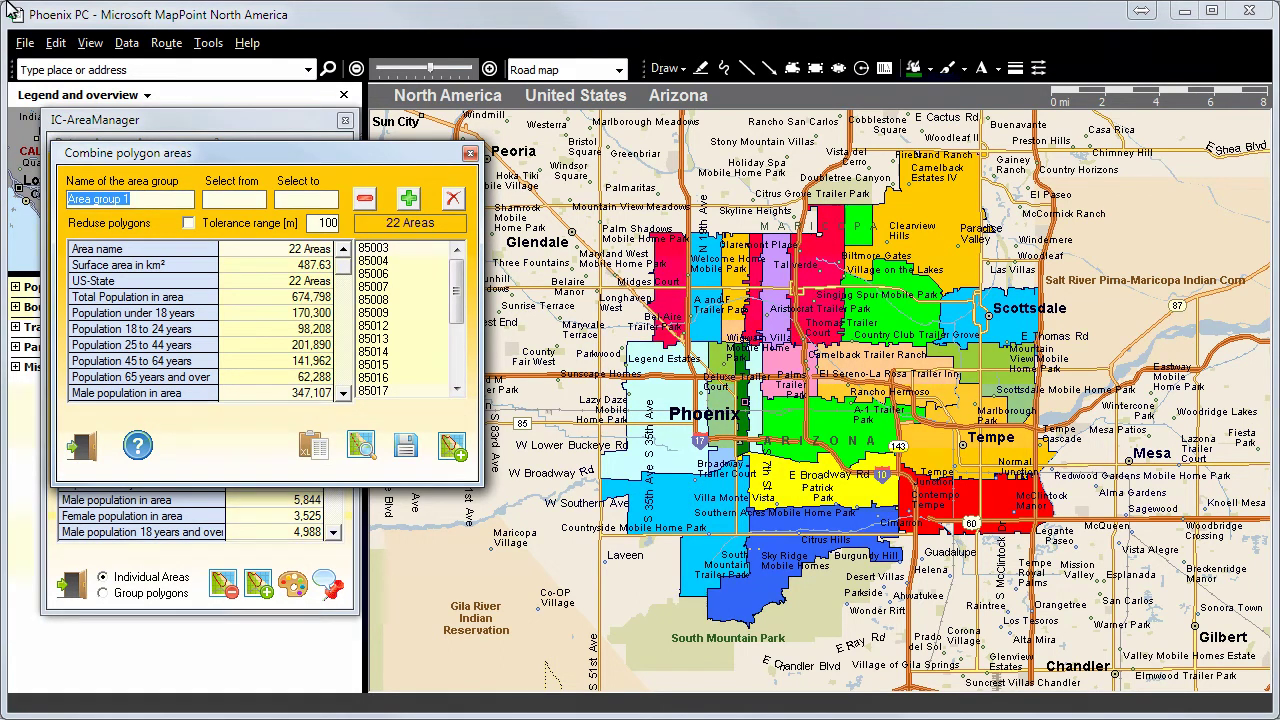
text(Phoenix)
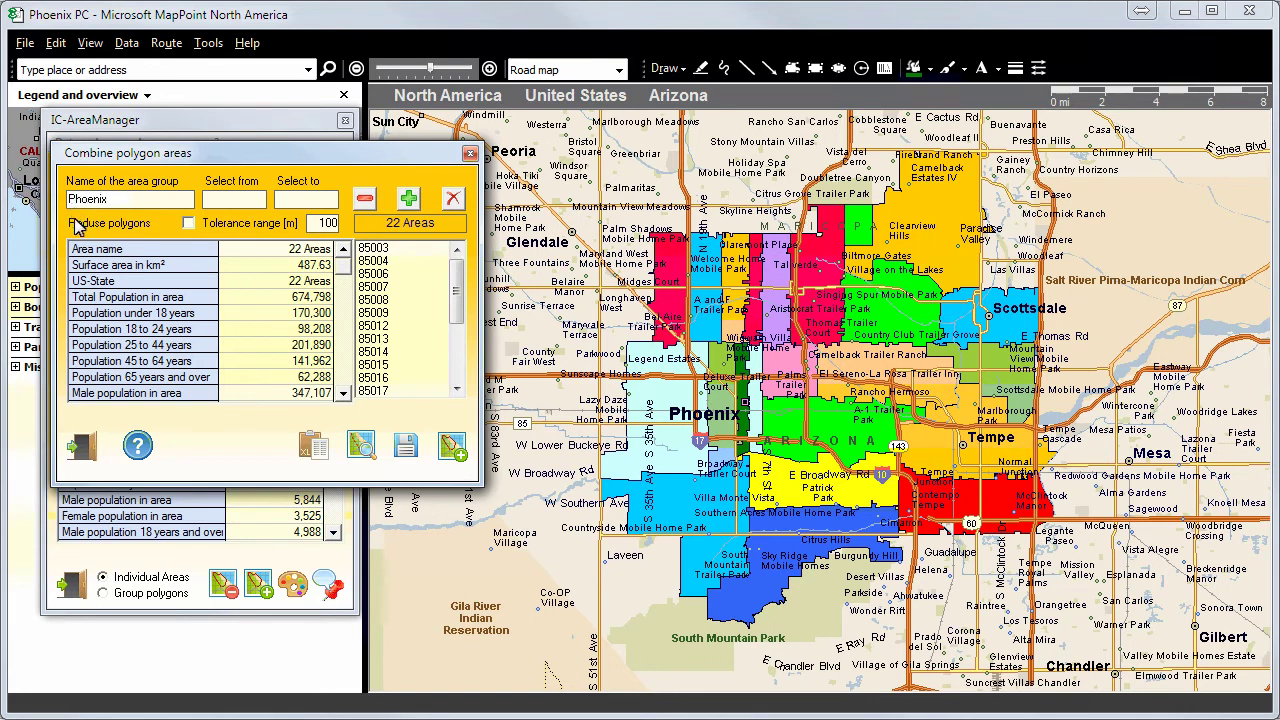
click(82, 448)
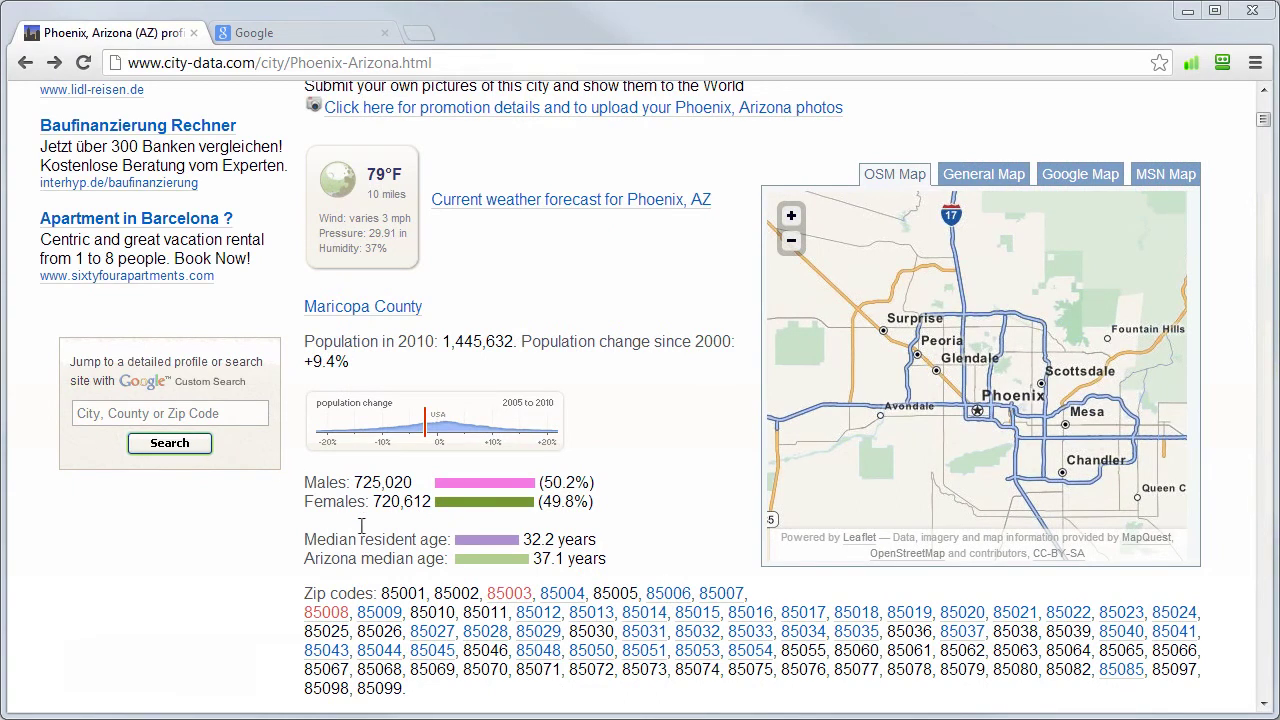
Select the Phoenix ZIP code list on the city-data page
drag(380, 593, 417, 690)
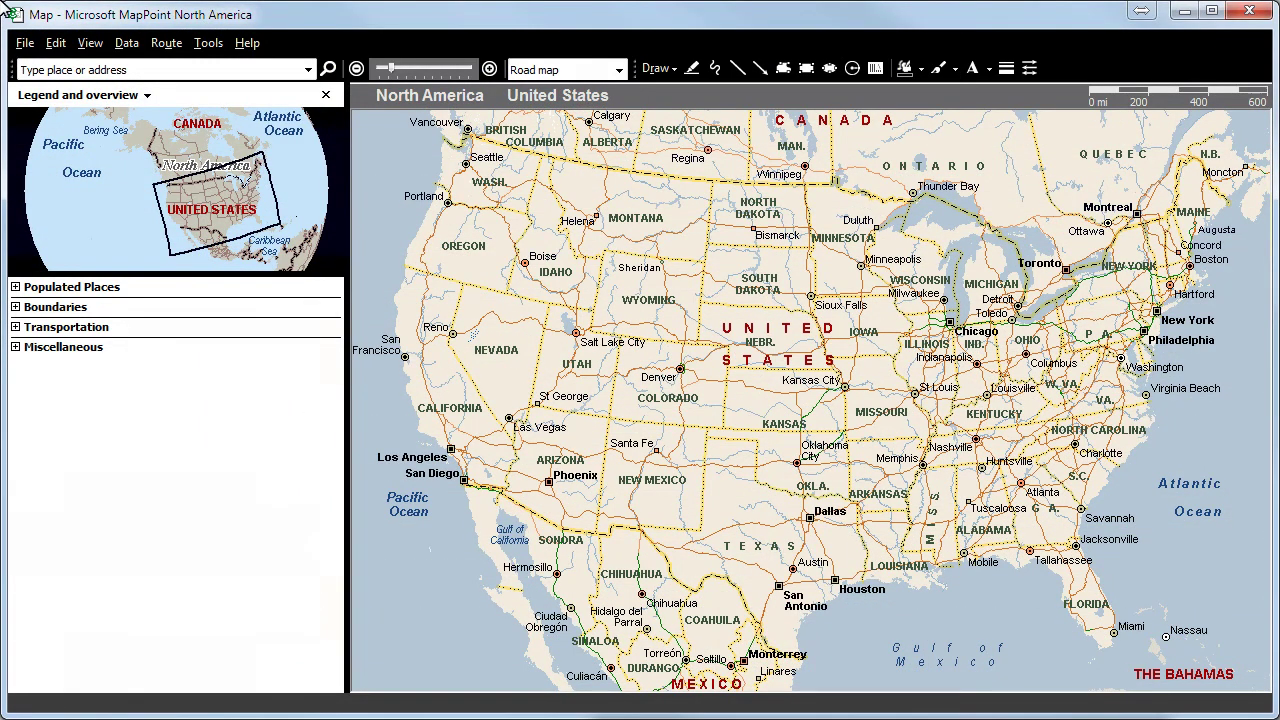
Start a new area group in IC-AreaManager from the 39 copied ZIP codes
click(209, 47)
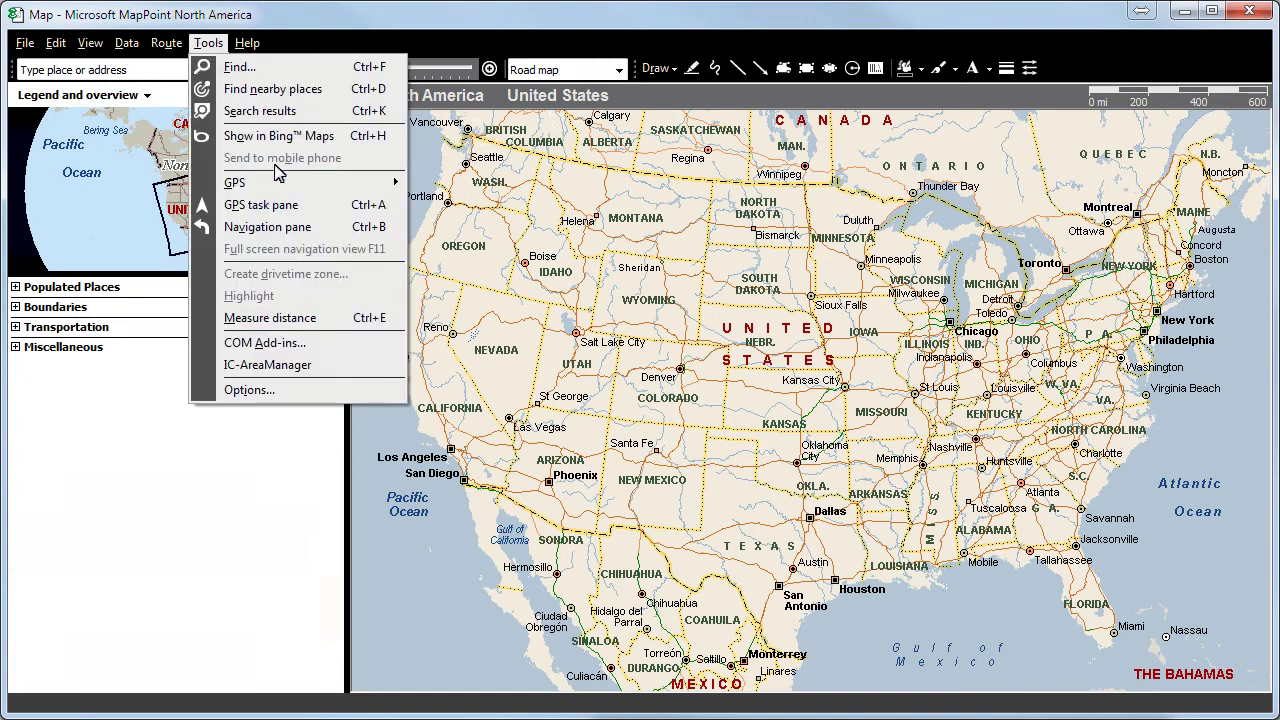
click(288, 366)
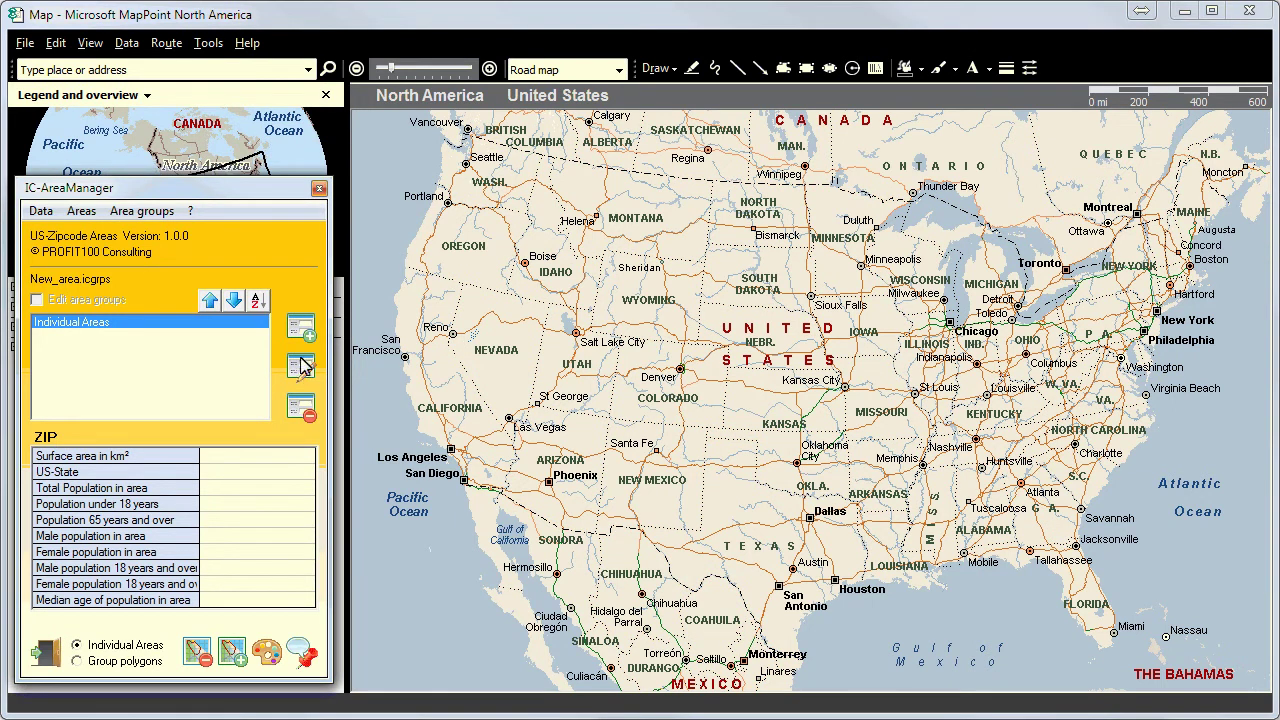
click(301, 328)
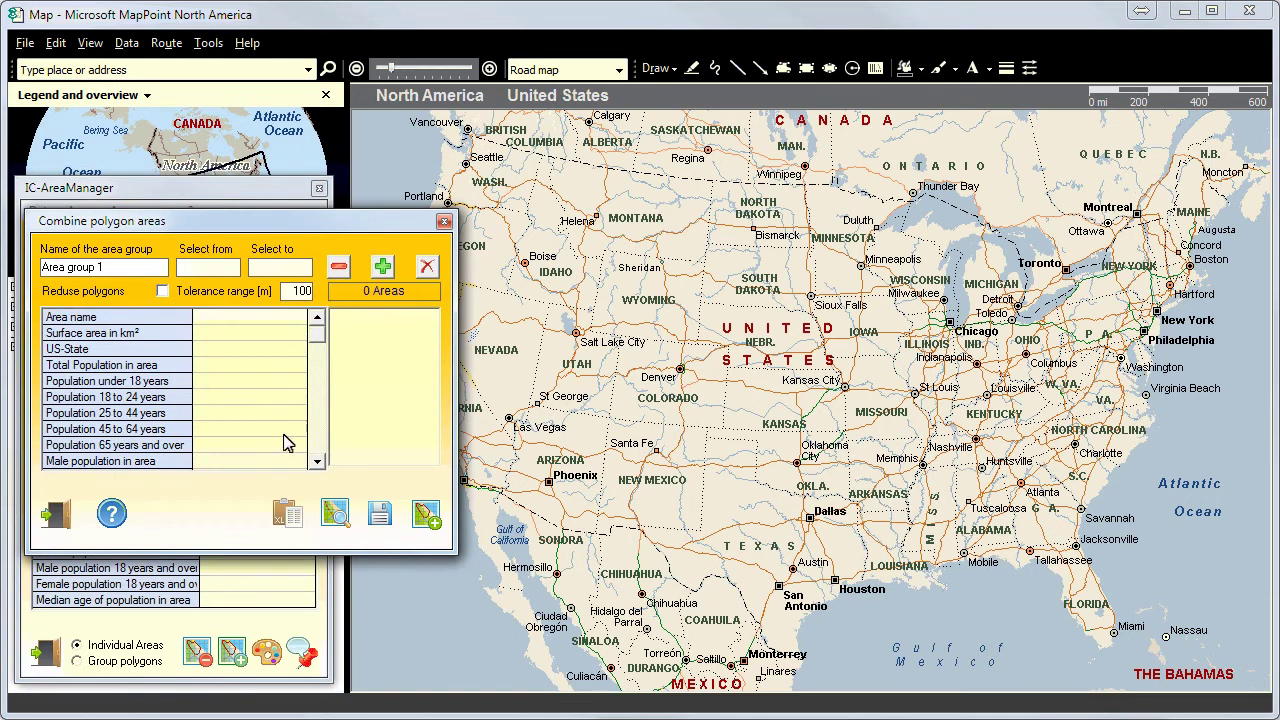
click(286, 514)
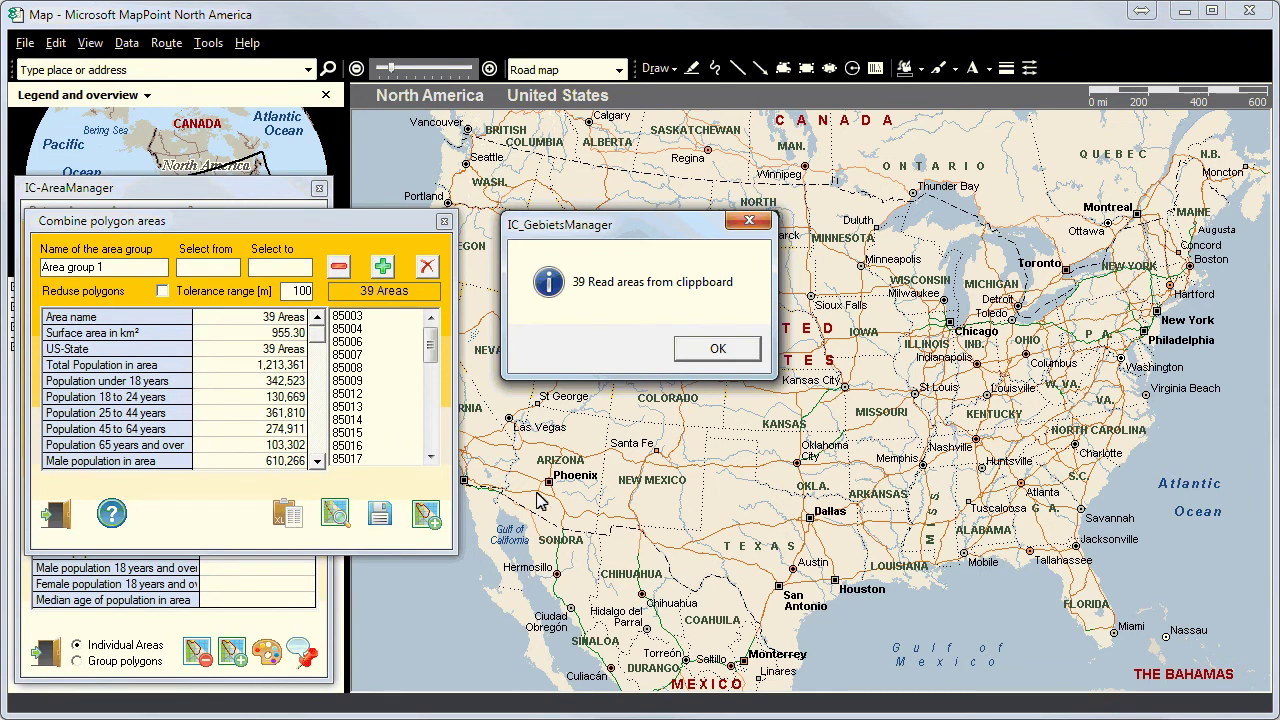
click(722, 350)
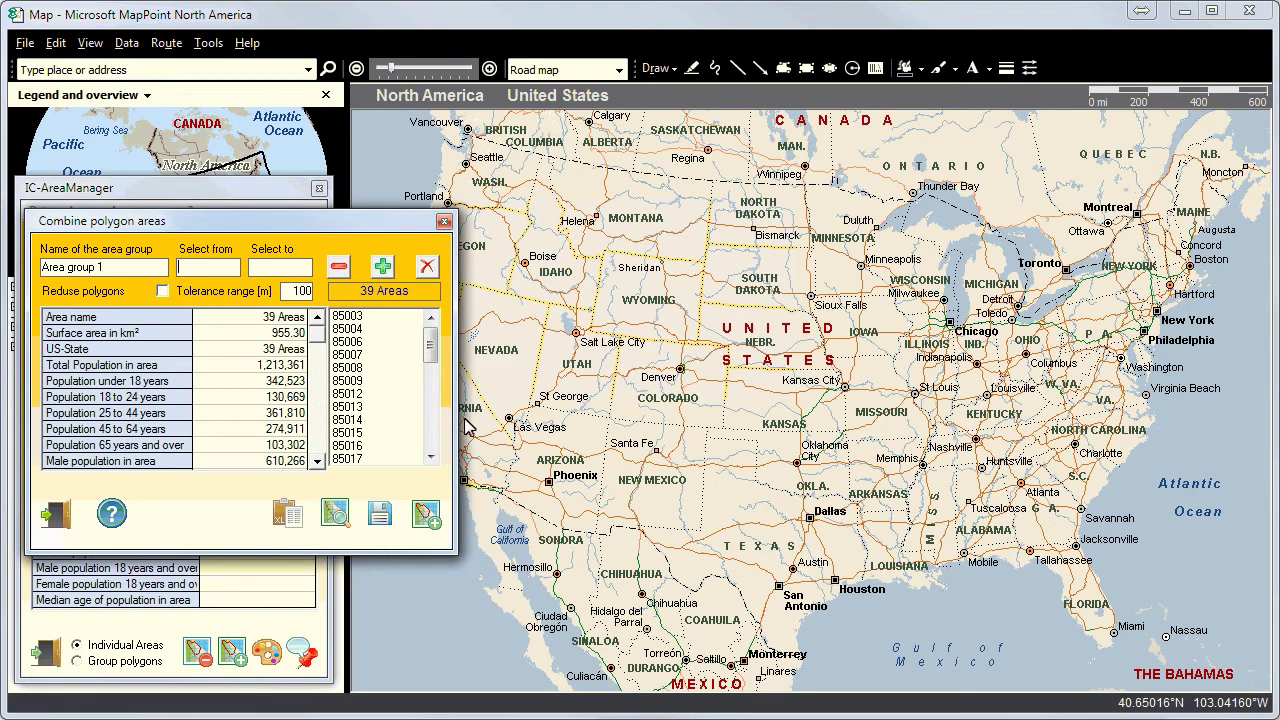
Rename the new area group from its default name to 'Phoenix'
click(427, 515)
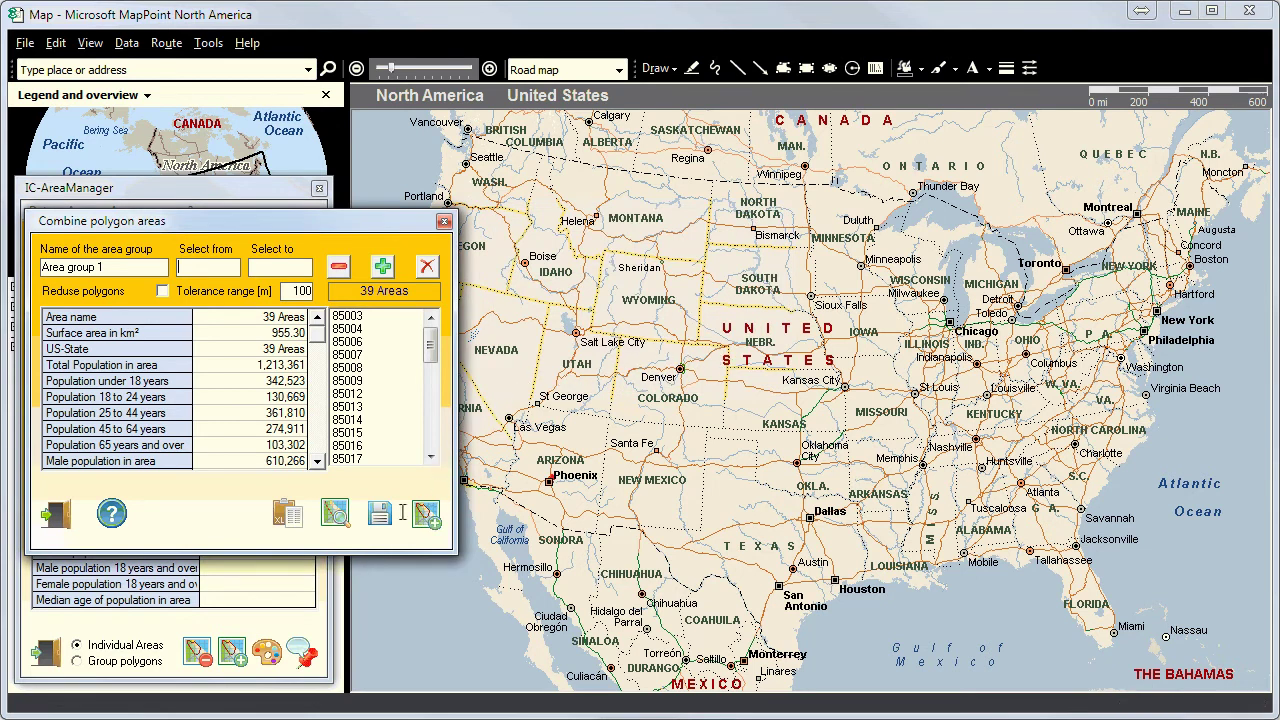
key(BackSpace)
key(BackSpace)
key(BackSpace)
key(BackSpace)
key(BackSpace)
key(BackSpace)
key(BackSpace)
key(BackSpace)
key(BackSpace)
key(BackSpace)
key(BackSpace)
key(BackSpace)
text(Phoenix)
Add the Phoenix group, show it as red group polygons, then remove them and reselect individual areas
click(56, 516)
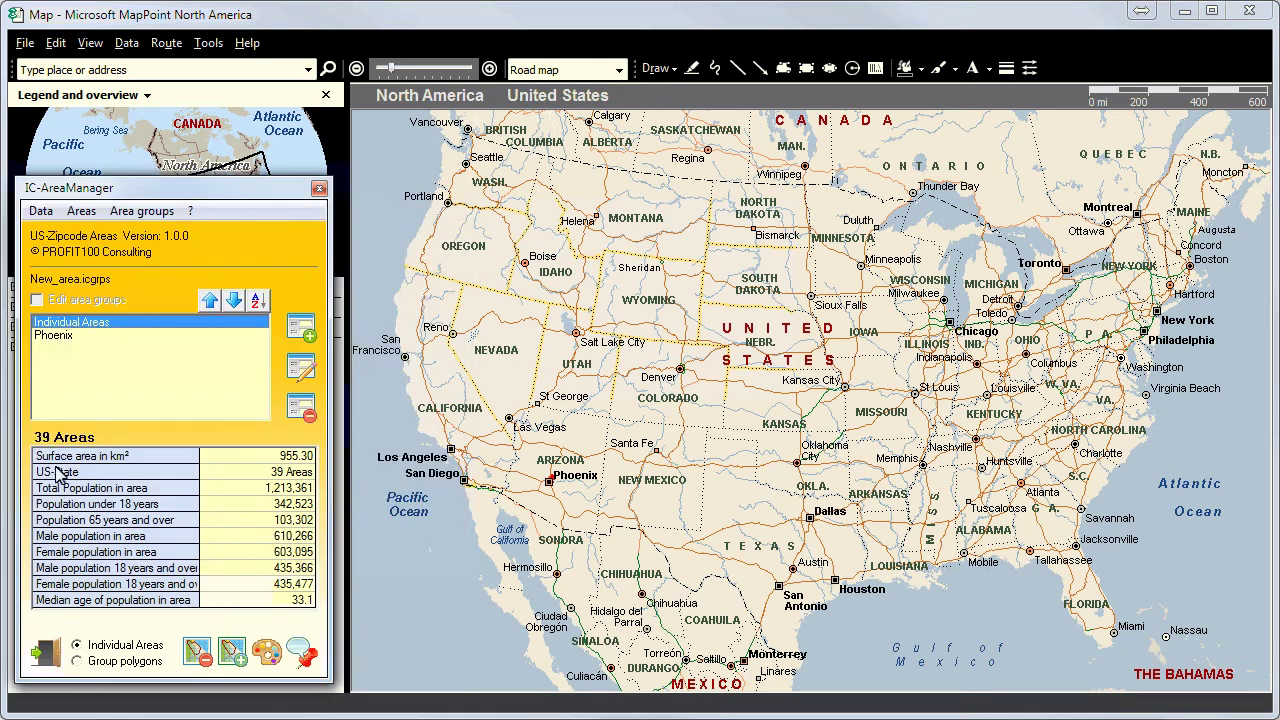
click(58, 338)
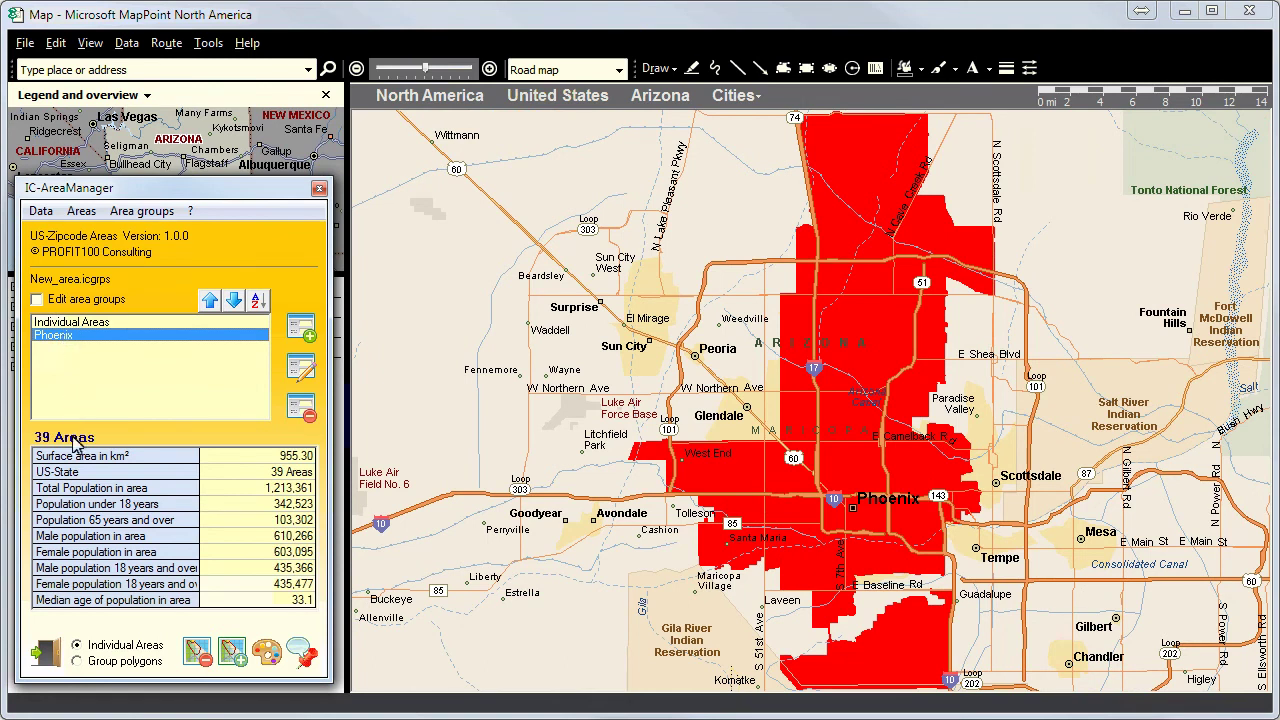
click(78, 662)
click(200, 660)
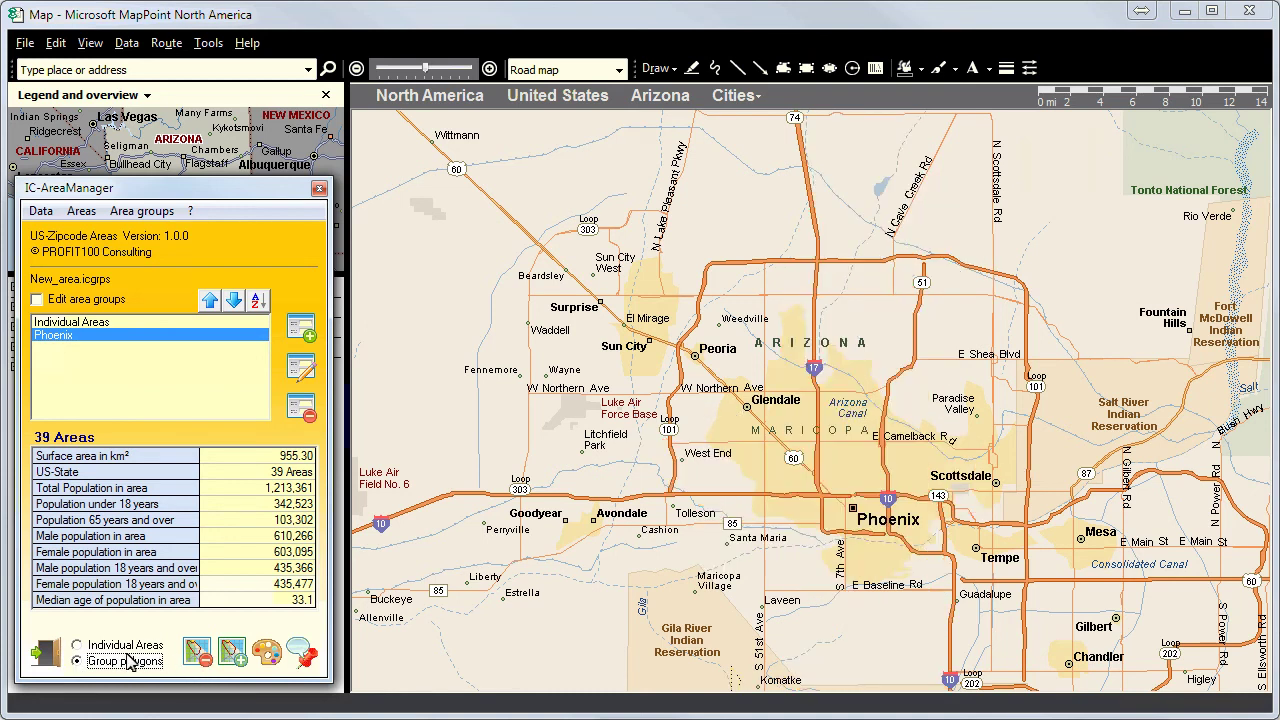
click(77, 645)
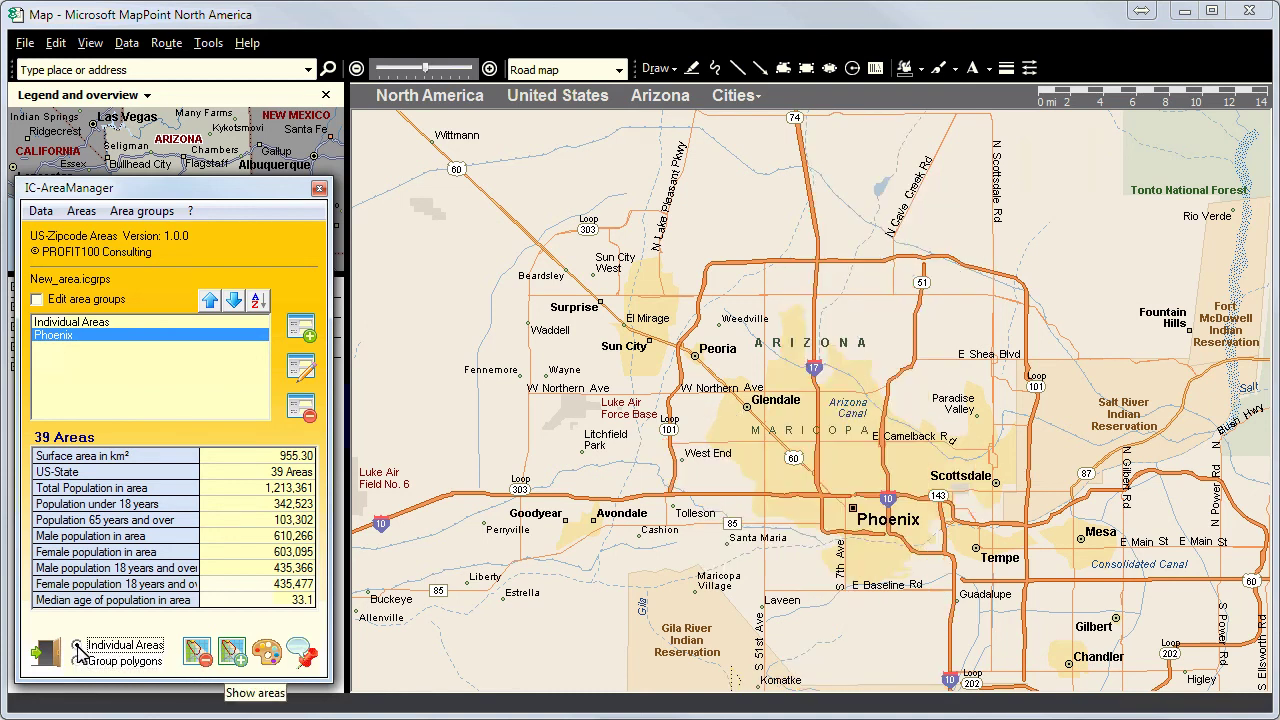
Redraw the individual Phoenix ZIP areas on the map
click(232, 653)
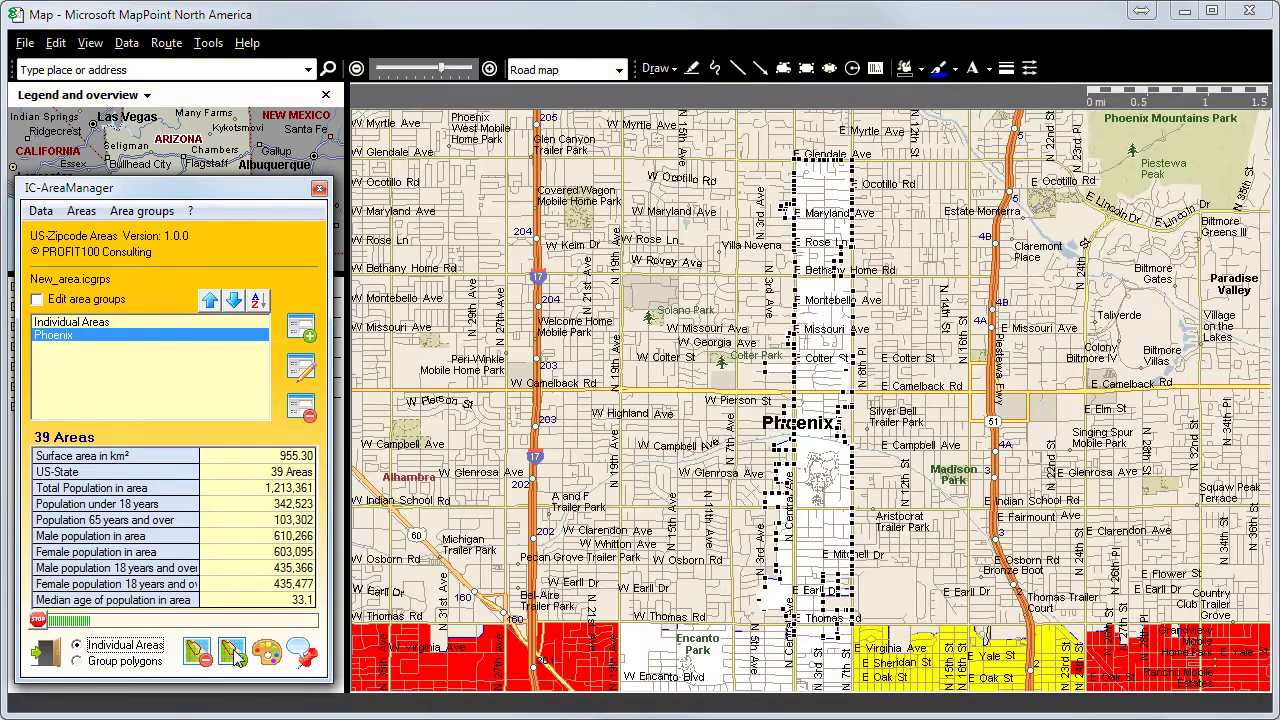